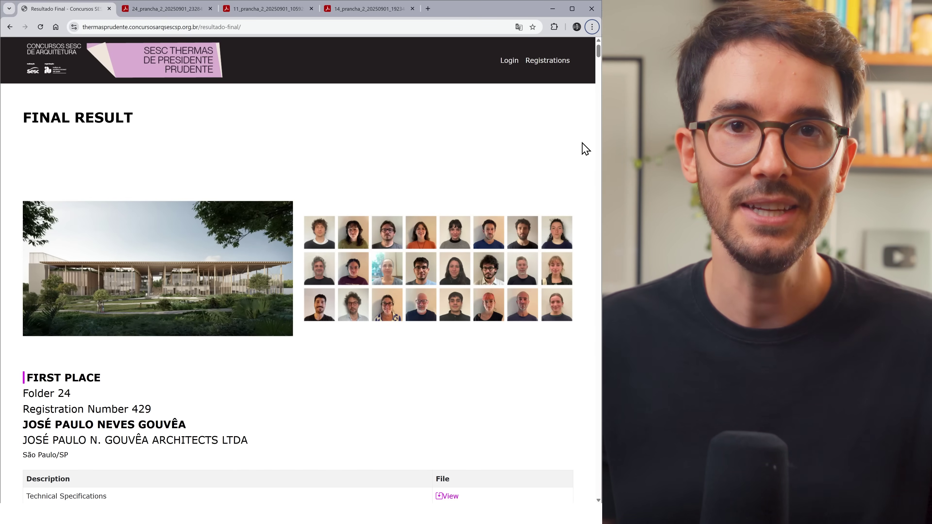
Step: Scroll the results page down to the Third Place entry, Folder 14, and its file table
scroll(585, 149, "down", 15)
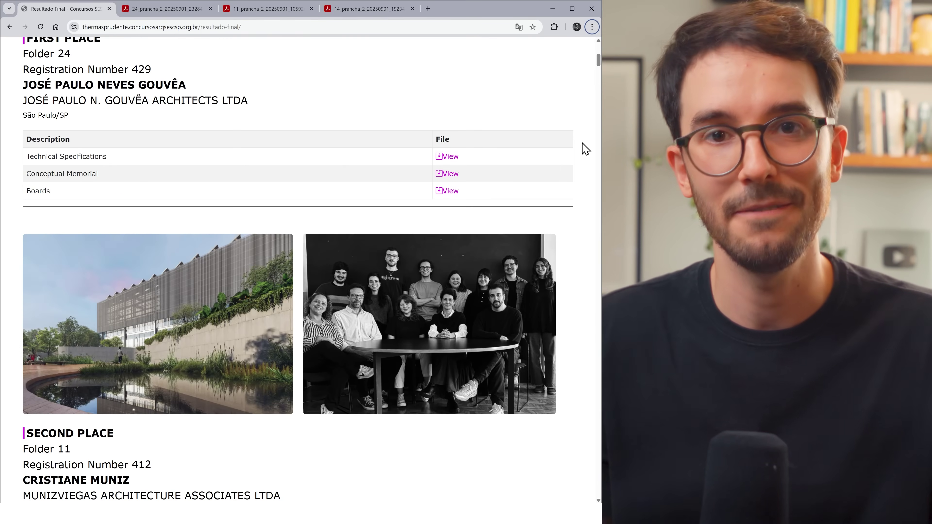
scroll(585, 149, "down", 8)
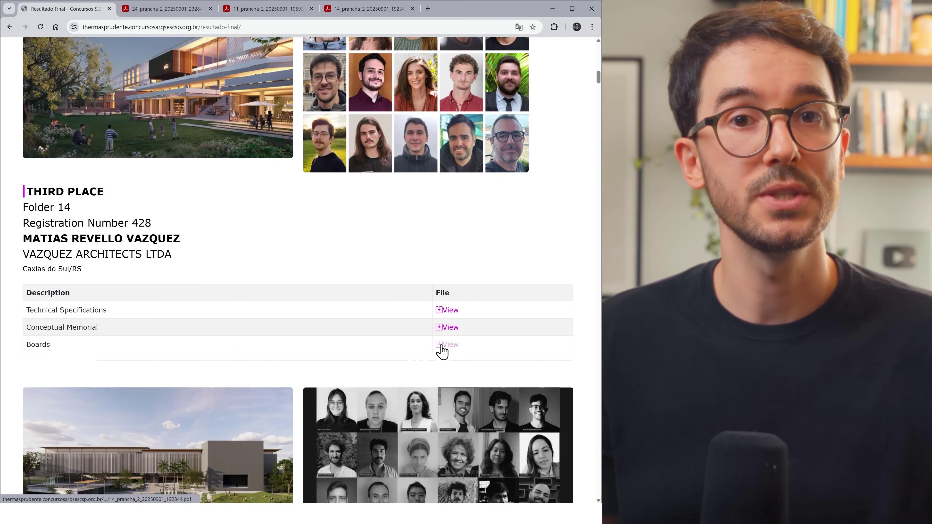
Step: Open the third-place Boards PDF and page through its perspective sections to sheet 05/06
left_click(446, 352)
scroll(567, 141, "down", 8)
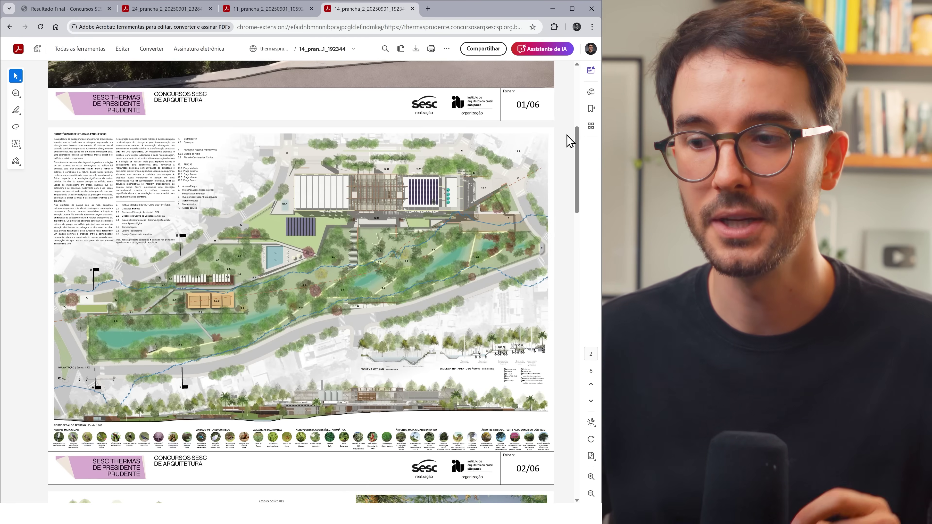
scroll(567, 141, "down", 10)
scroll(567, 142, "down", 1)
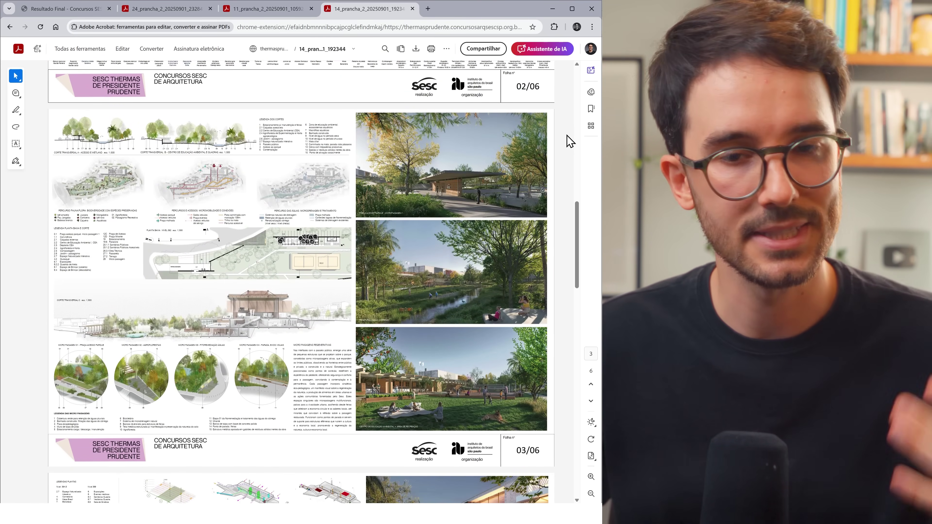
scroll(405, 152, "down", 2)
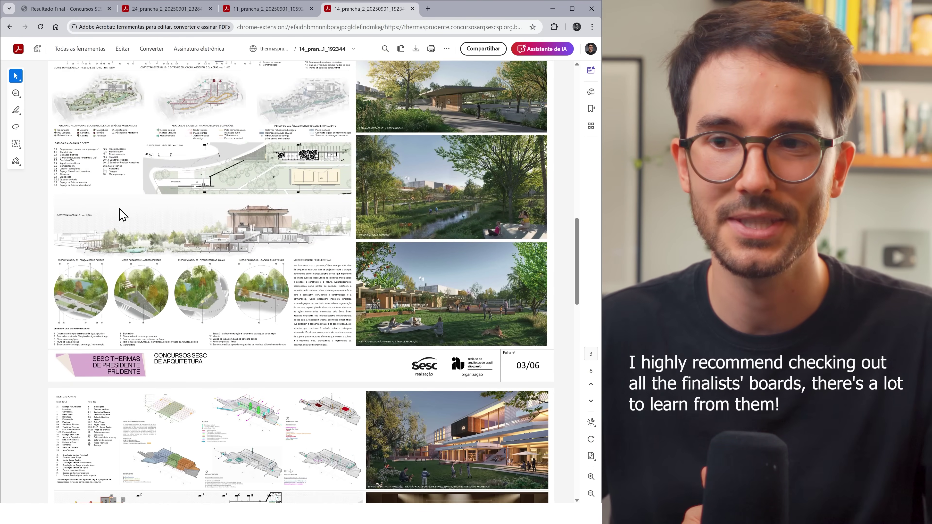
scroll(543, 202, "down", 8)
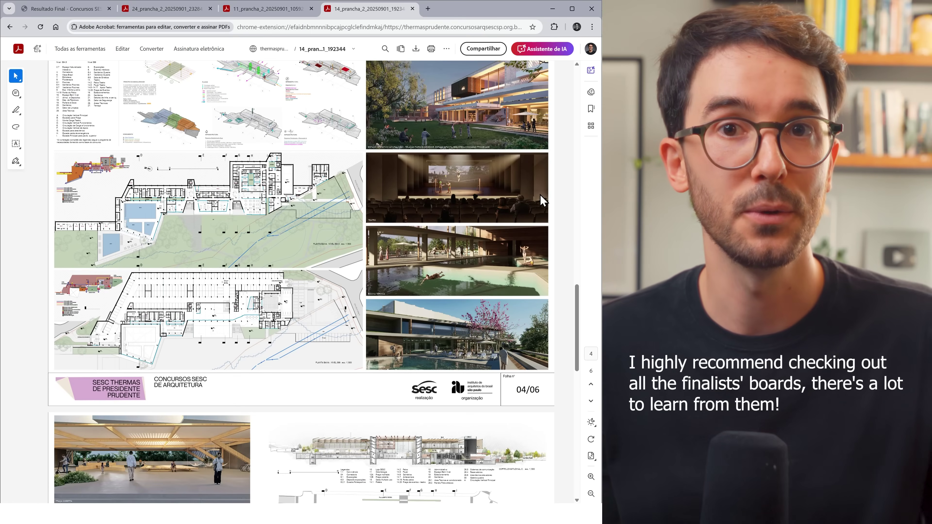
scroll(542, 200, "down", 8)
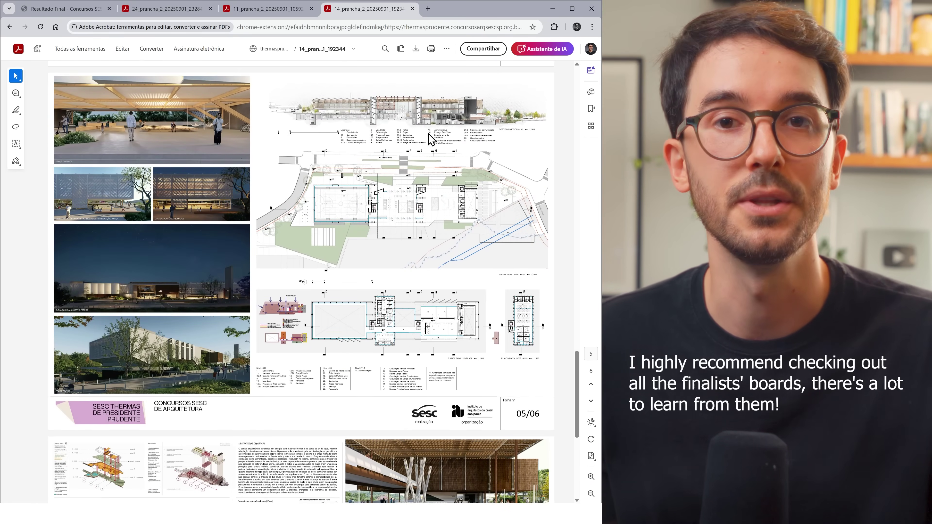
scroll(340, 85, "down", 1)
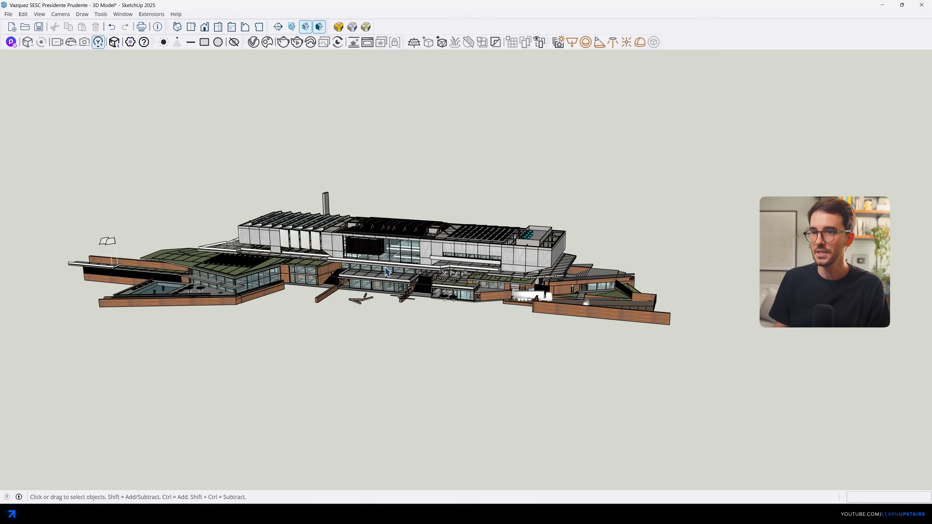
Step: Orbit and zoom around the building to a frontal view, then around the truck area
scroll(387, 272, "down", 3)
scroll(387, 271, "up", 3)
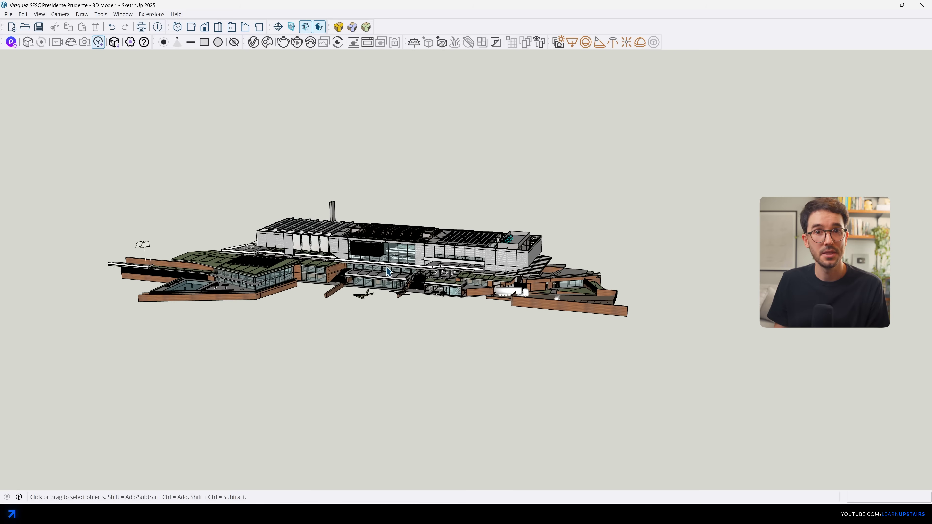
left_click_drag(331, 248, 168, 230)
key("space")
scroll(577, 262, "up", 6)
middle_click_drag(578, 262, 239, 285)
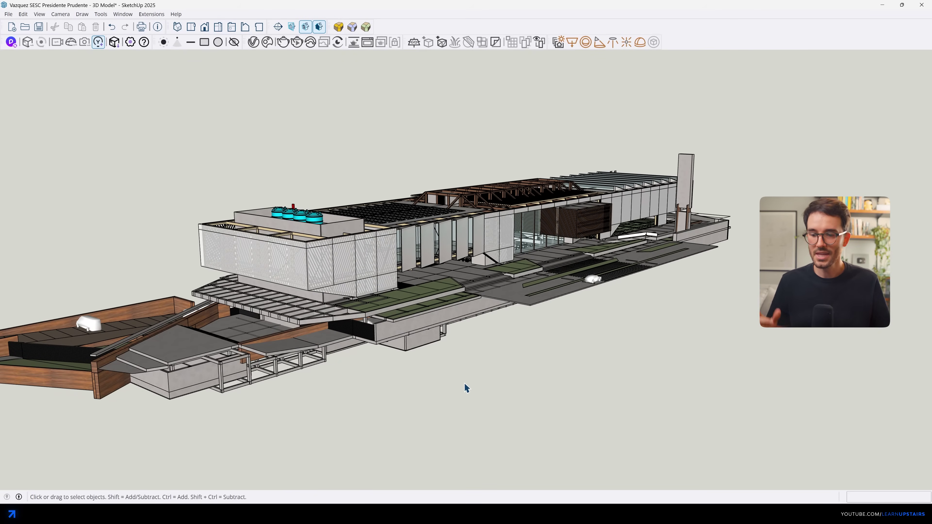
middle_click_drag(464, 383, 410, 298)
scroll(426, 246, "up", 3)
scroll(521, 293, "up", 3)
scroll(521, 293, "down", 5)
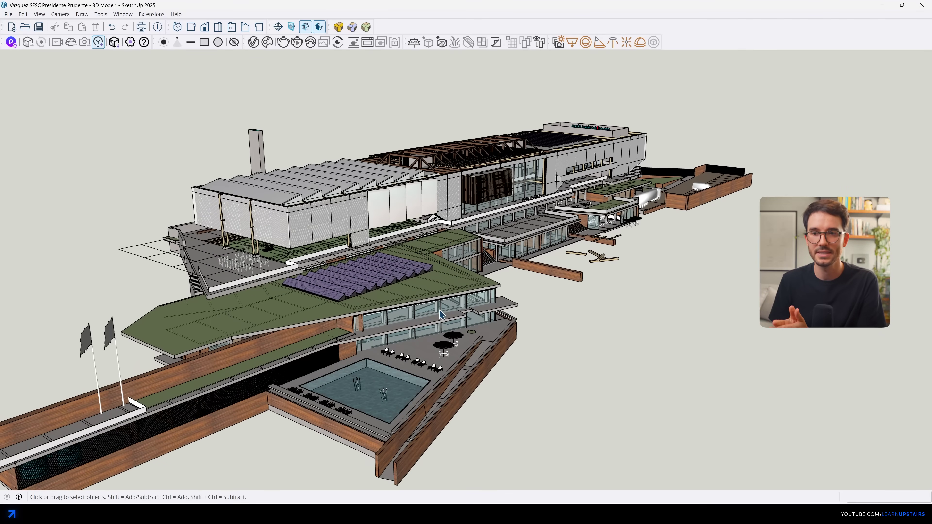
scroll(479, 257, "down", 3)
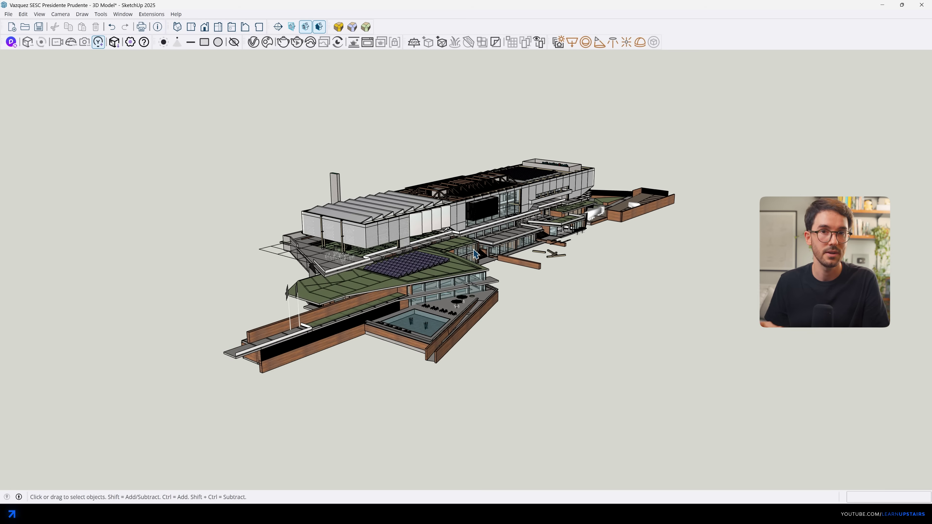
scroll(671, 219, "up", 10)
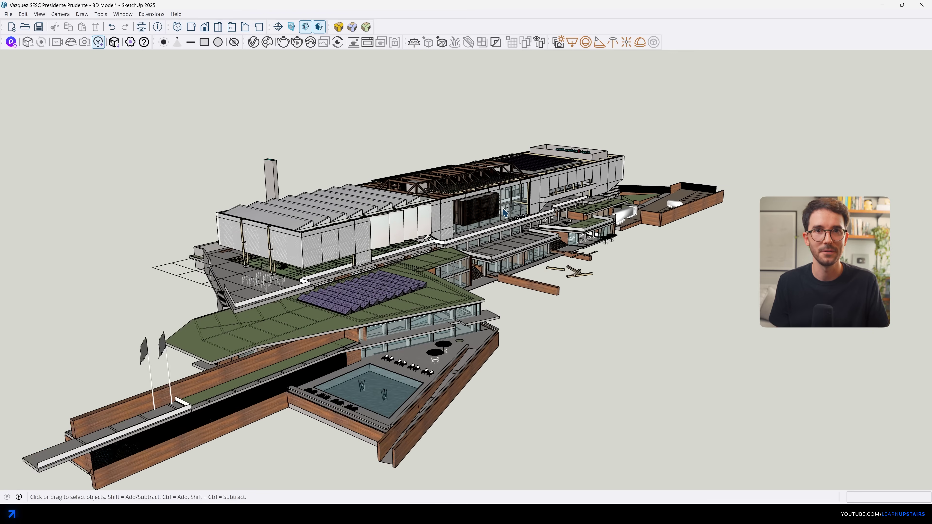
scroll(671, 220, "up", 3)
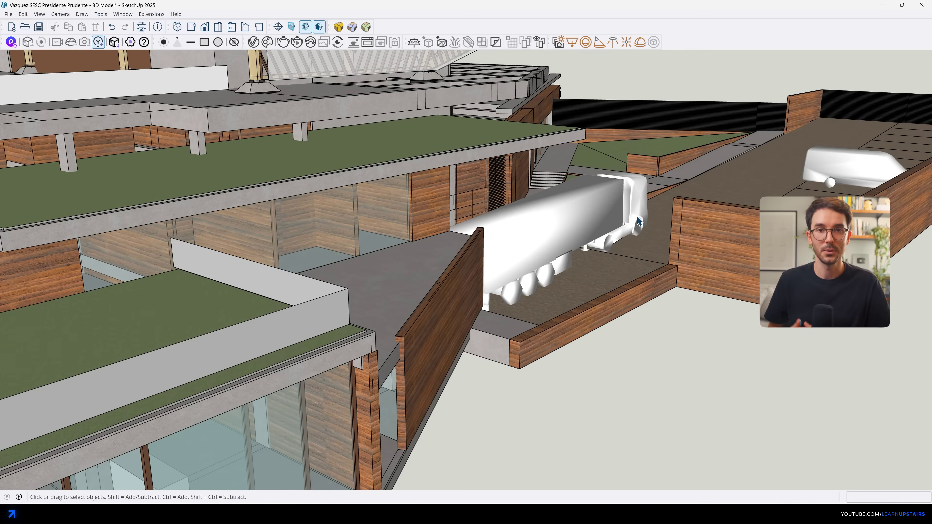
middle_click_drag(624, 222, 238, 273)
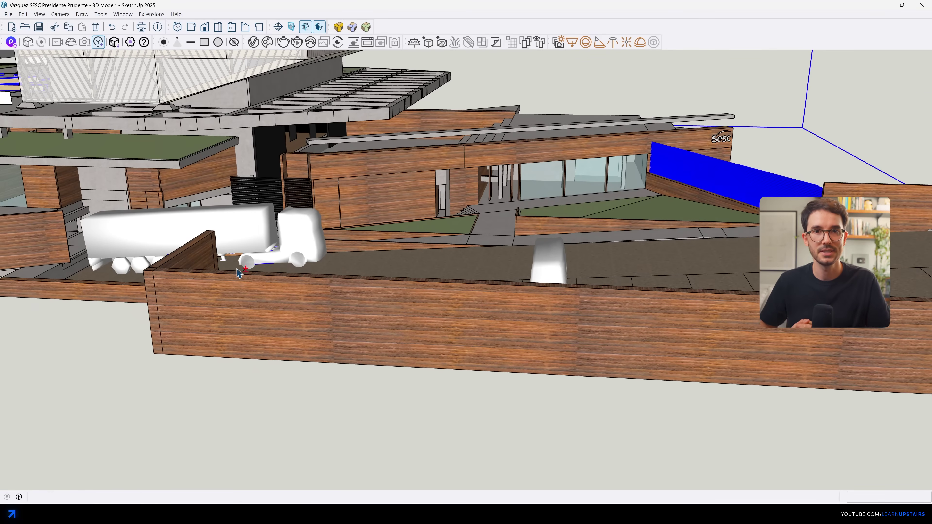
scroll(445, 245, "down", 10)
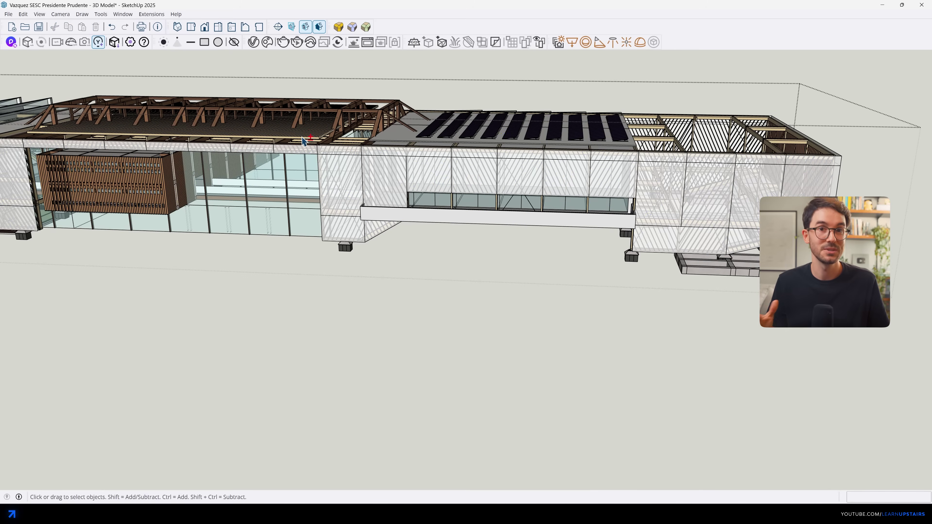
Step: Hide the top floor's facade cladding and orbit around the exposed timber frame
middle_click_drag(301, 119, 394, 158)
left_click(404, 175)
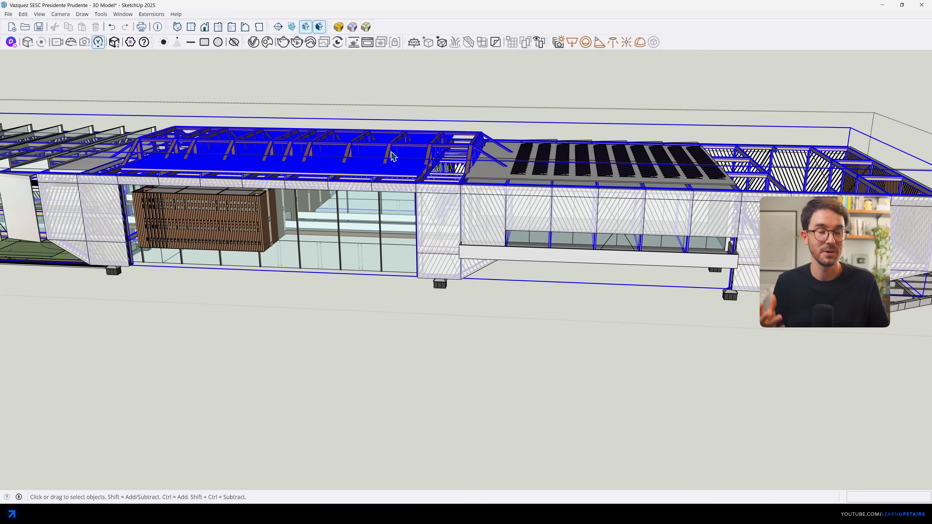
key("Delete")
scroll(455, 188, "up", 5)
middle_click_drag(390, 164, 514, 162)
scroll(597, 416, "up", 5)
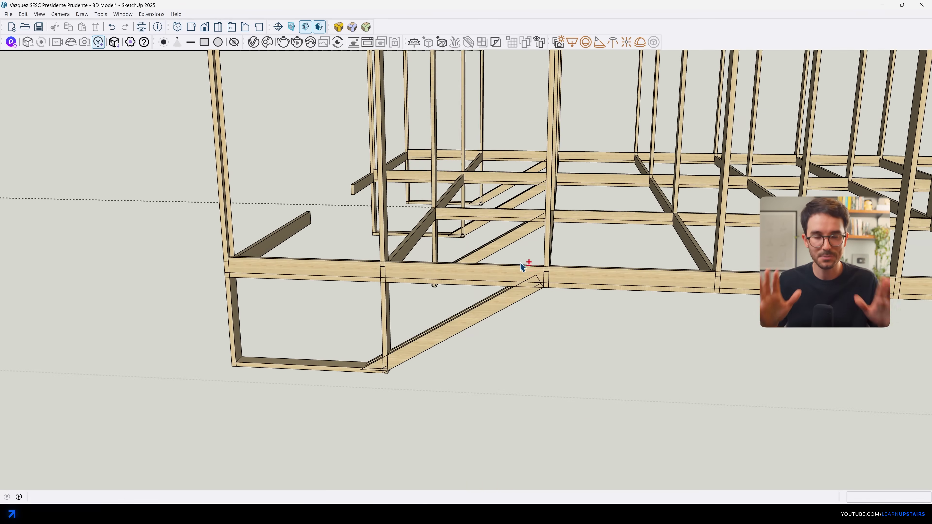
scroll(545, 280, "down", 10)
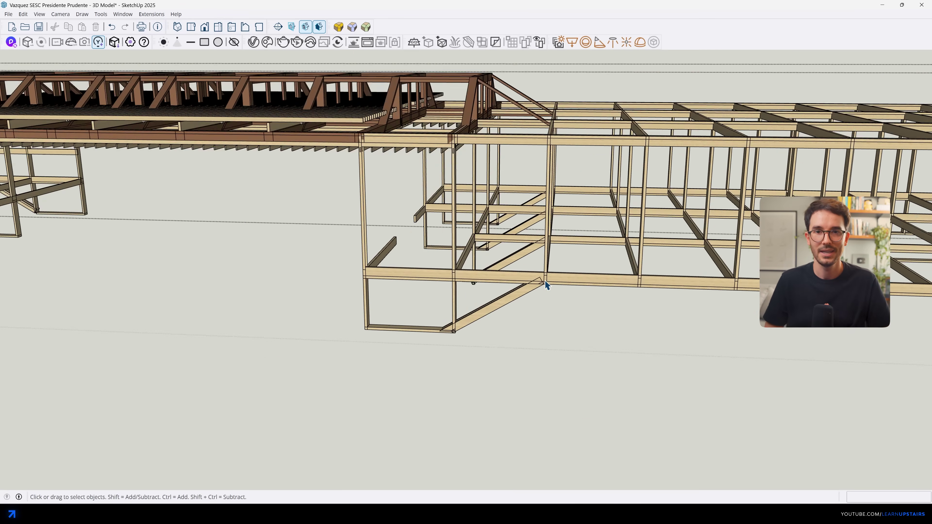
middle_click_drag(279, 154, 262, 187)
scroll(263, 187, "down", 5)
middle_click_drag(367, 187, 391, 210)
middle_click_drag(413, 253, 509, 260)
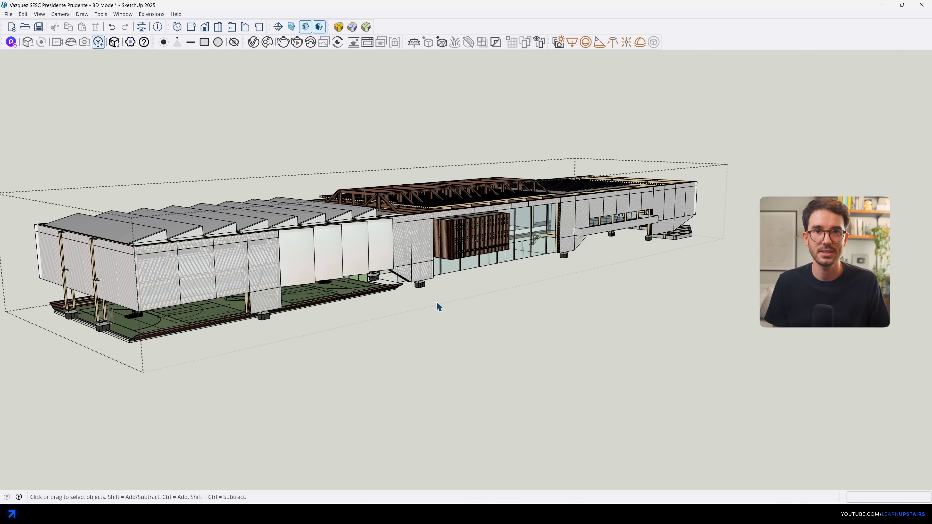
Step: Leave the top-floor group, orbit to a frontal view, and switch to the Sections scene
key("Escape")
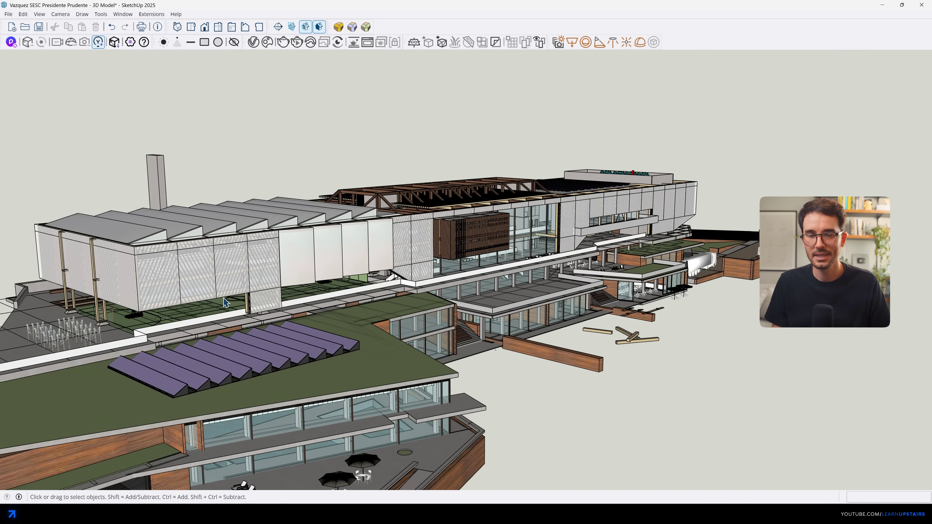
middle_click_drag(592, 262, 415, 313)
scroll(416, 313, "up", 10)
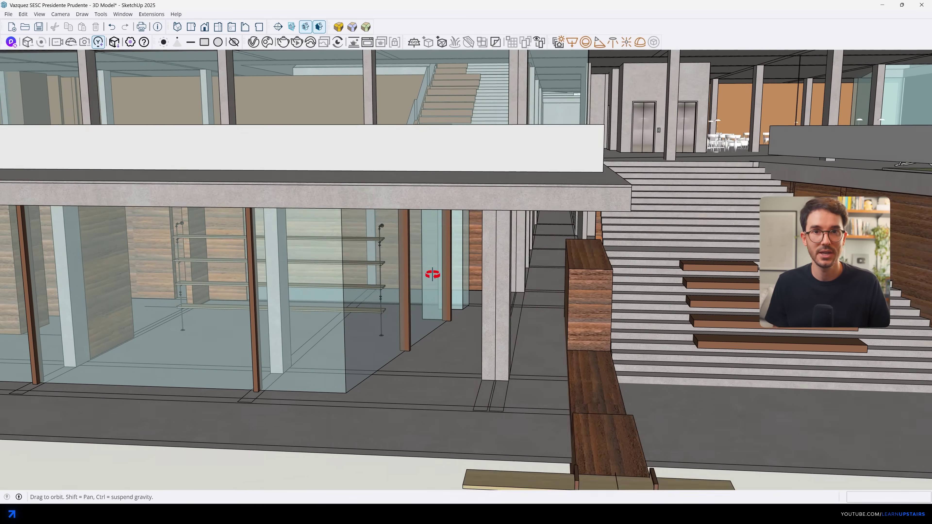
mouse_move(432, 274)
middle_mouse_down()
mouse_move(453, 255)
mouse_move(437, 271)
mouse_move(439, 287)
middle_mouse_up()
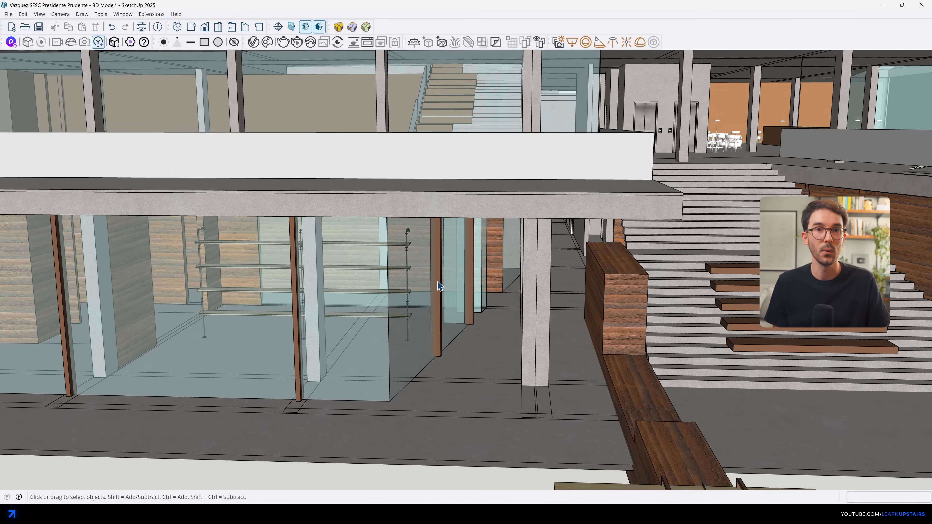
key("Page_Down")
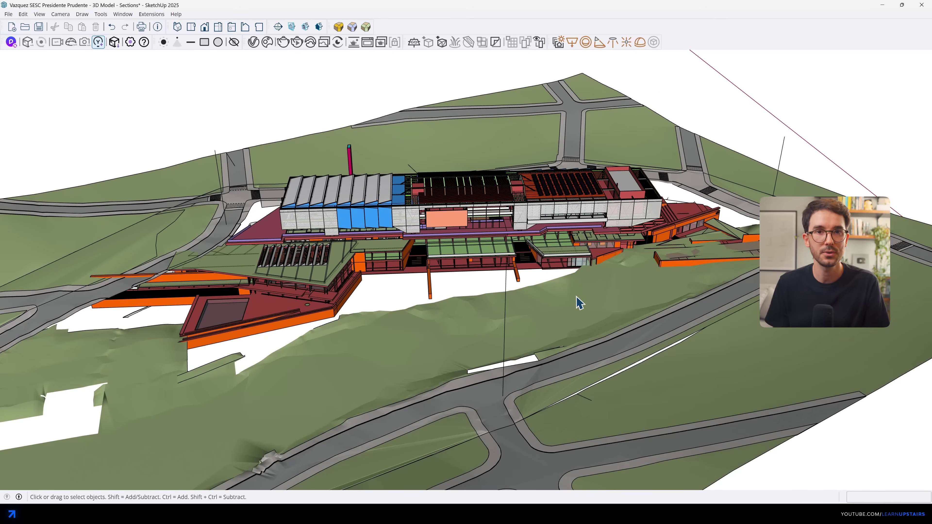
Step: Hide the terrain and orbit around the sectioned building and its blue louvre bays
right_click(579, 303)
left_click(585, 316)
scroll(406, 242, "up", 6)
scroll(405, 242, "up", 3)
scroll(400, 292, "down", 3)
middle_click_drag(518, 312, 473, 264)
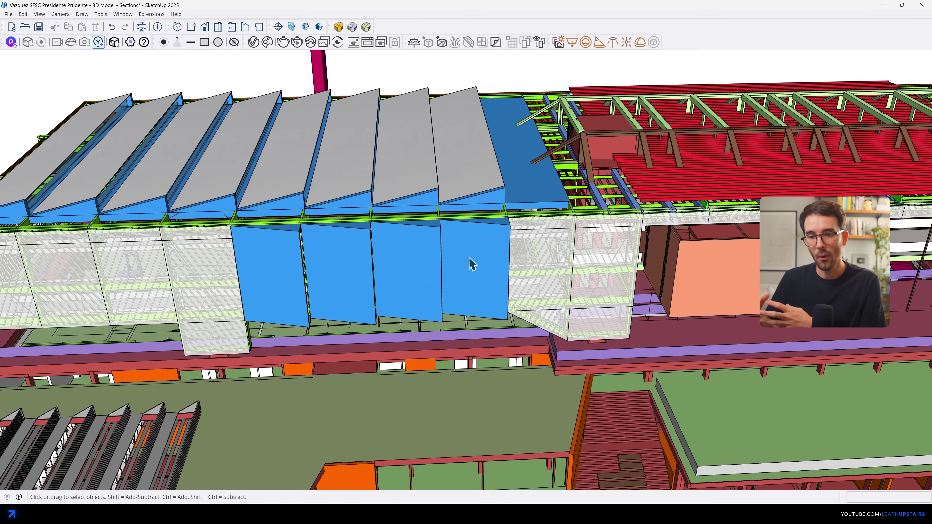
scroll(431, 222, "down", 5)
middle_click_drag(286, 287, 602, 293)
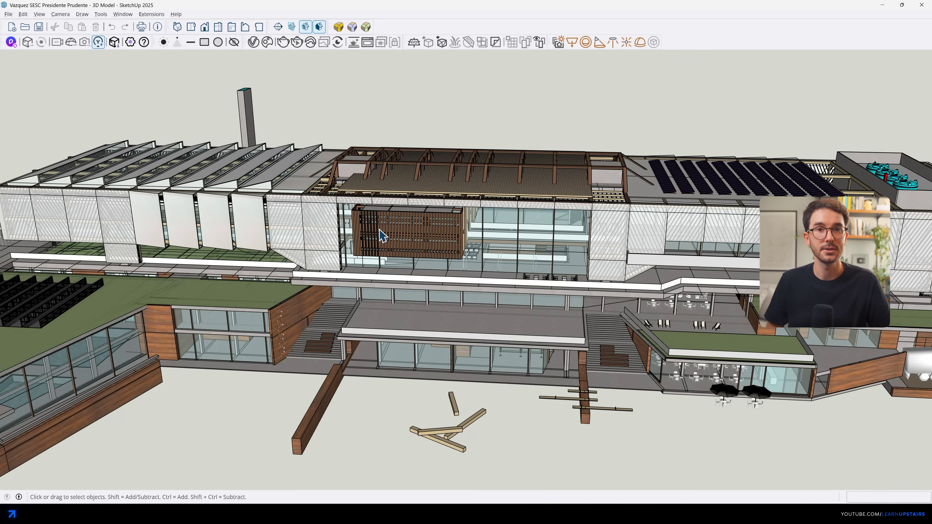
scroll(382, 235, "up", 10)
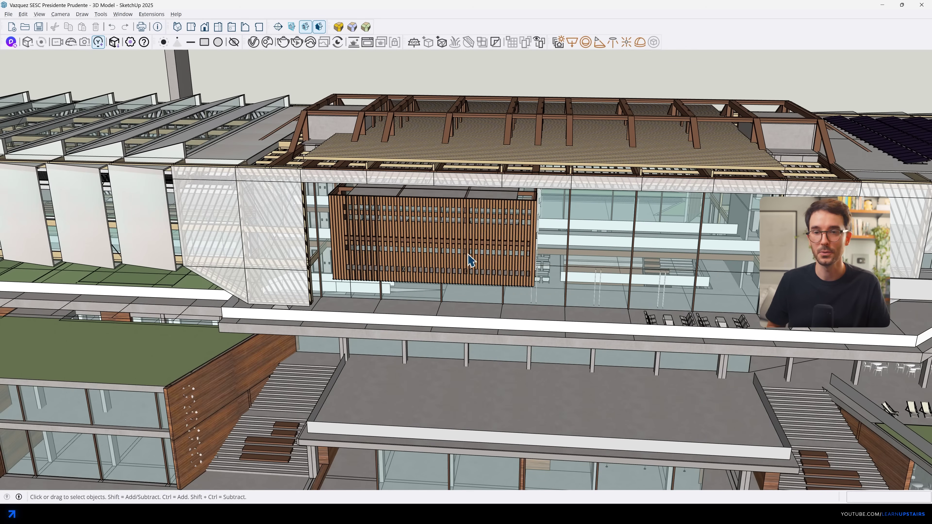
scroll(434, 156, "up", 6)
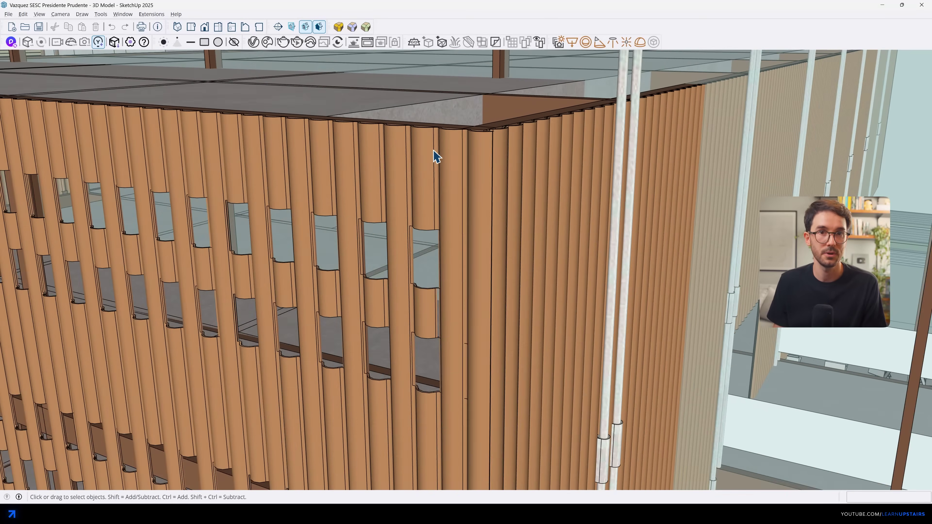
Step: Show hidden geometry as dashed edges and orbit to face the wooden louvre box
left_click(40, 14)
left_click(64, 46)
middle_click_drag(401, 175, 377, 228)
scroll(440, 221, "down", 5)
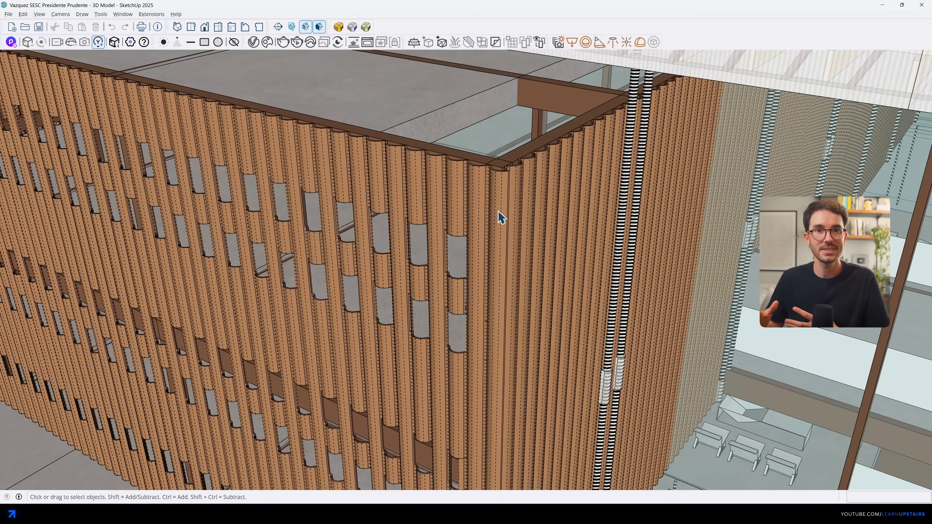
middle_click_drag(499, 214, 460, 214)
scroll(455, 160, "up", 1)
middle_click_drag(456, 160, 551, 221)
scroll(550, 220, "down", 3)
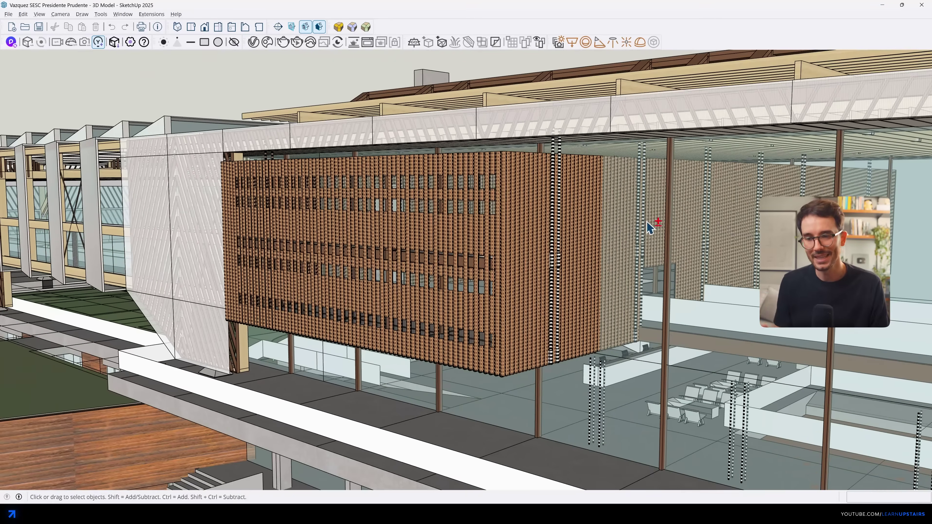
scroll(578, 233, "up", 2)
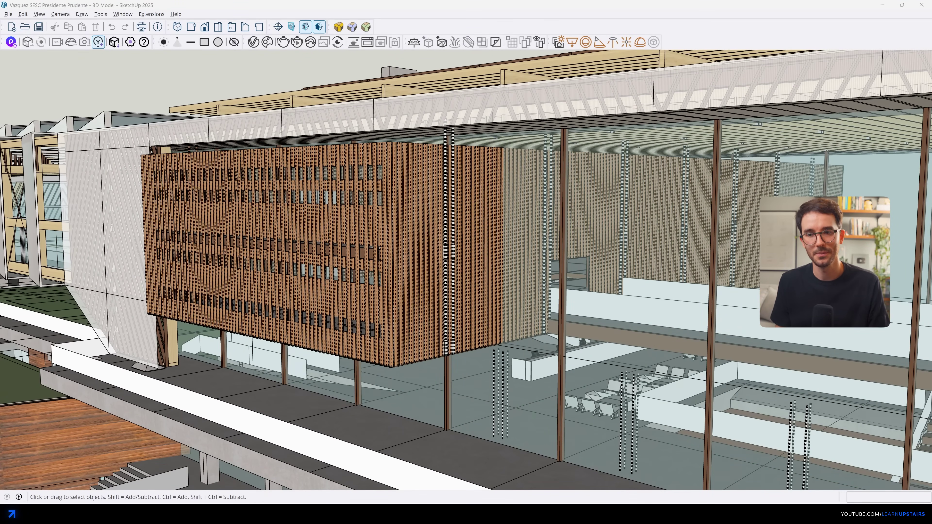
Step: Return to the Sections scene and orbit out to a wider view of the building
left_click(172, 478)
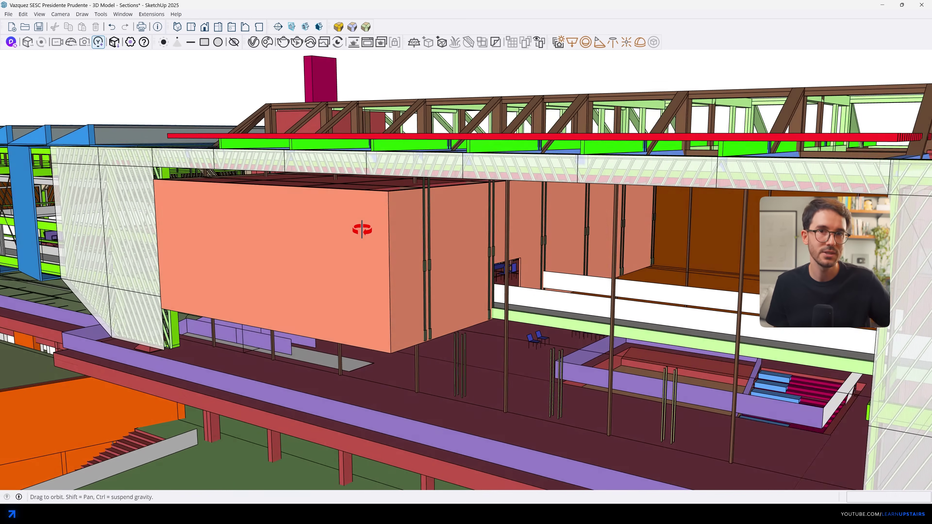
middle_click_drag(362, 229, 318, 189)
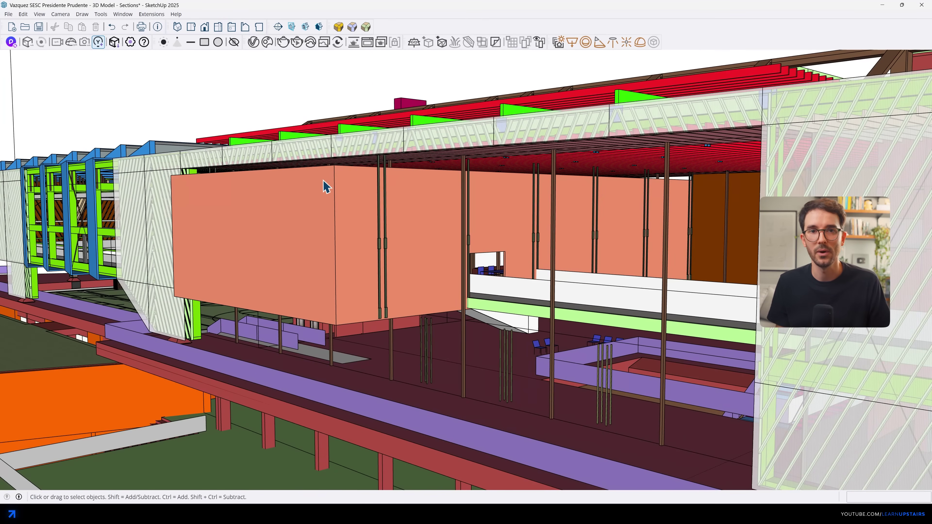
middle_click_drag(350, 258, 445, 283)
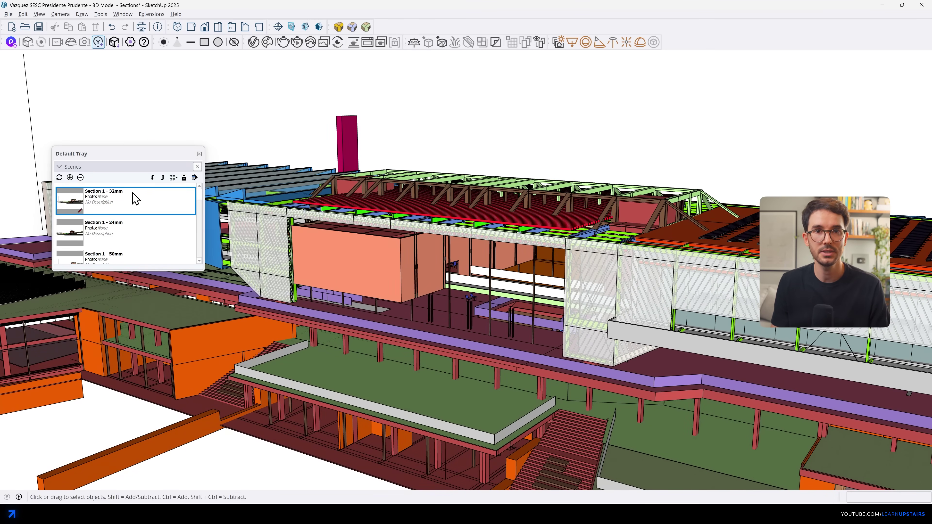
Step: View Section 1 - 32mm, then Section 2 - 32mm, and pan along the long section
left_click(136, 200)
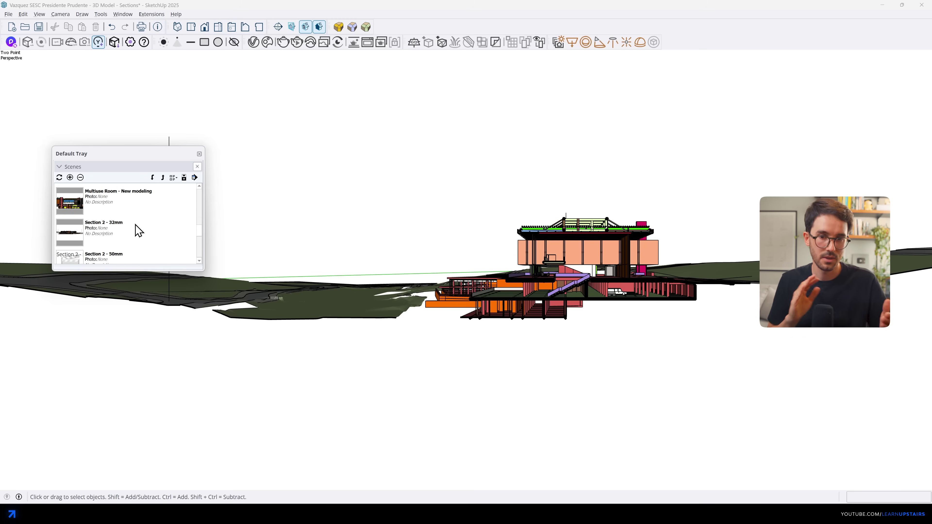
left_click(131, 232)
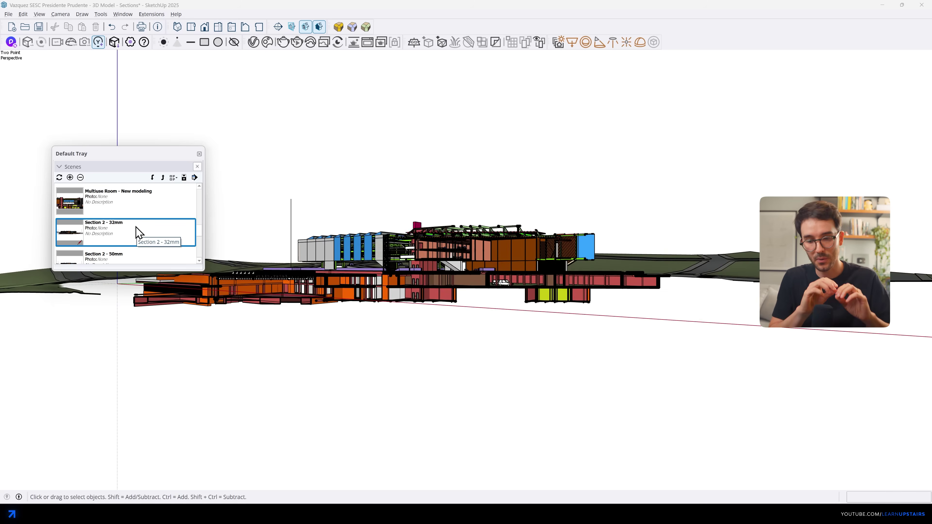
left_click_drag(137, 158, 107, 80)
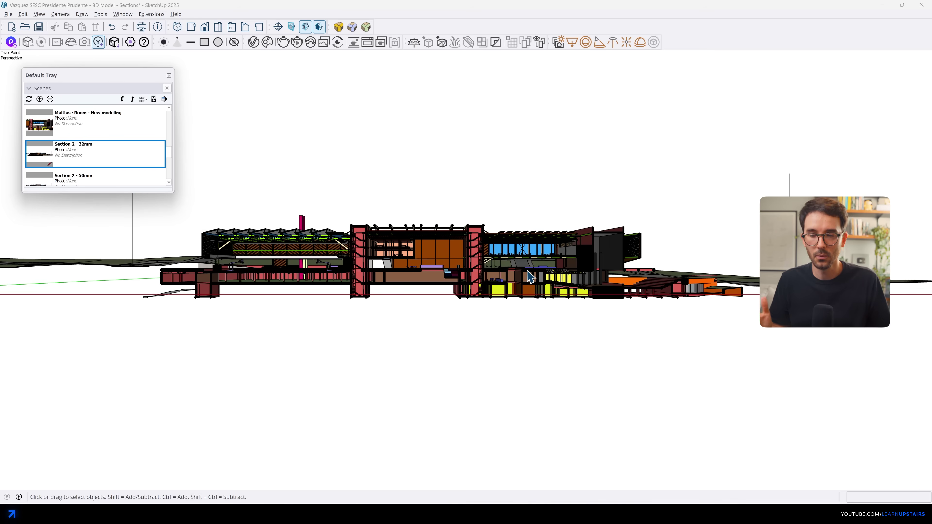
scroll(558, 296, "up", 8)
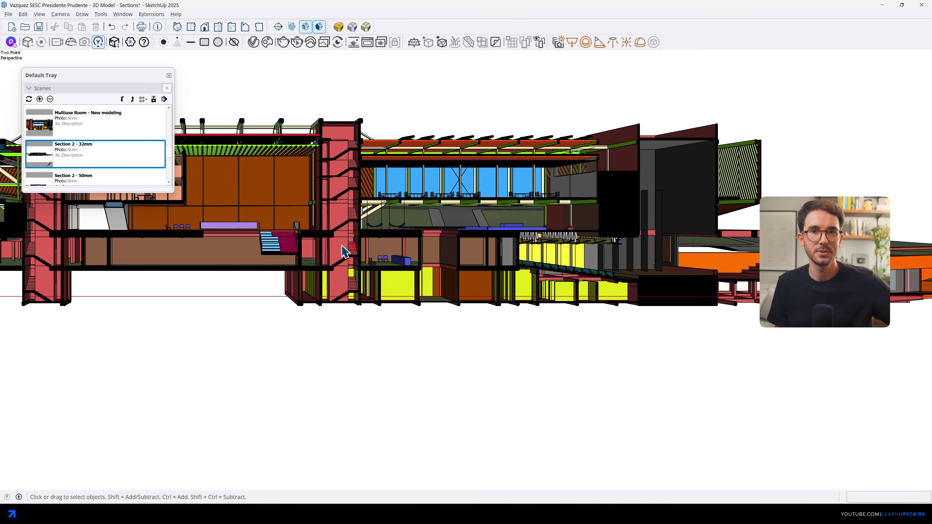
scroll(503, 308, "up", 3)
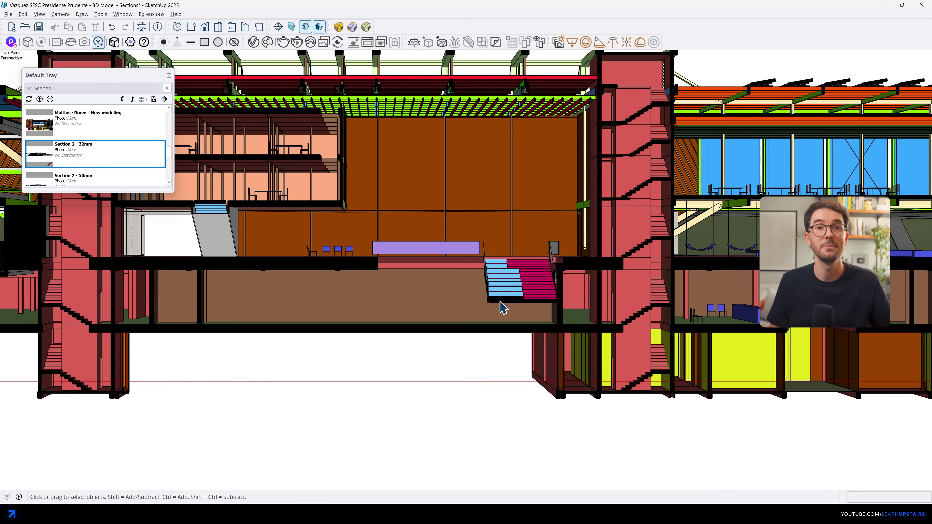
middle_click_drag(240, 239, 426, 279)
middle_click_drag(626, 284, 669, 286, "shift")
middle_click_drag(169, 288, 470, 294, "shift")
middle_click_drag(214, 262, 299, 277, "shift")
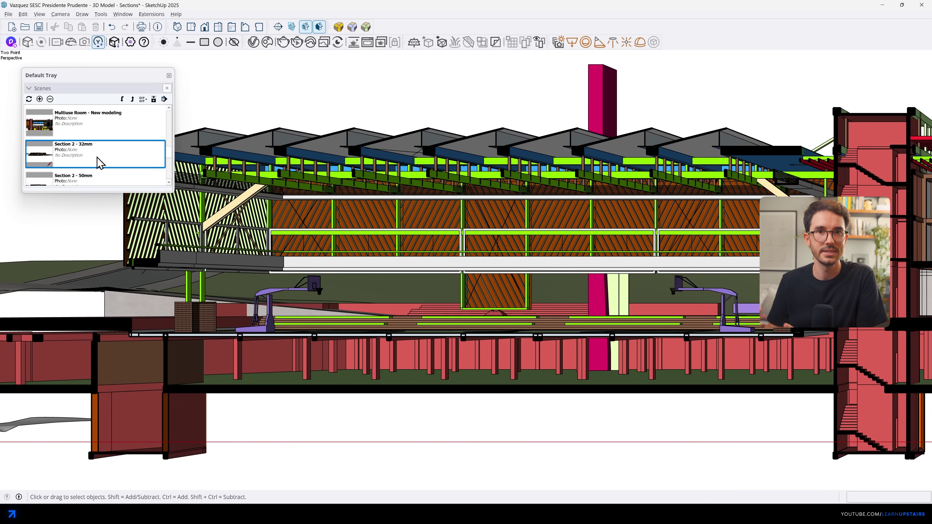
scroll(98, 162, "down", 1)
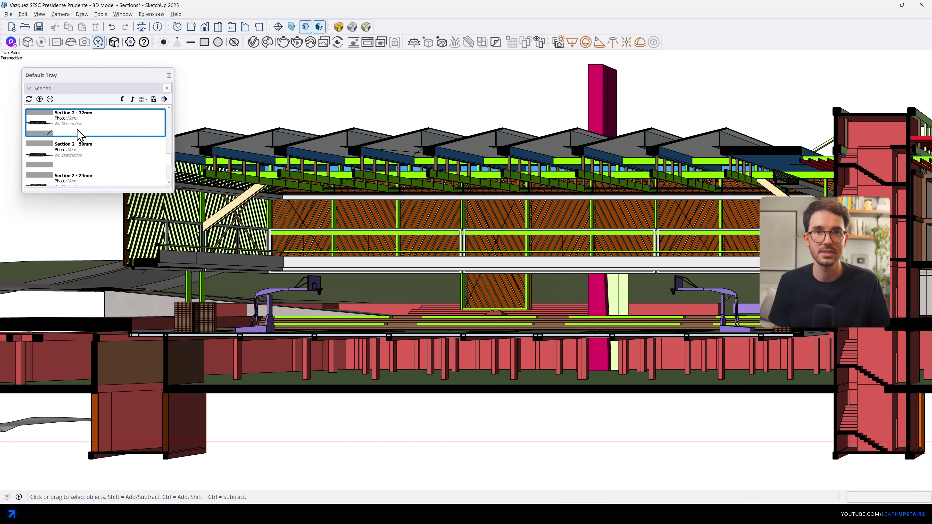
Step: Cycle through Section 2 - 32mm and Section 2 - 50mm, ending on Section 1 - 32mm
double_click(79, 131)
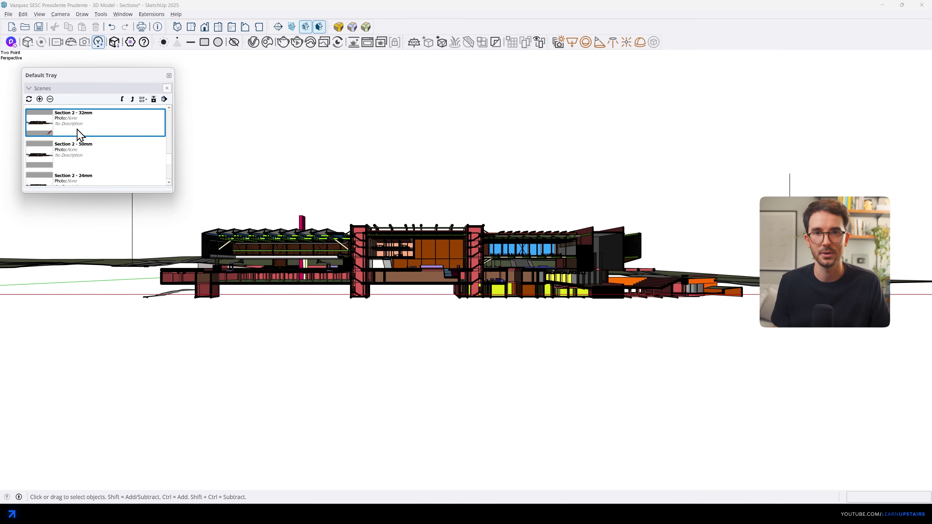
double_click(89, 154)
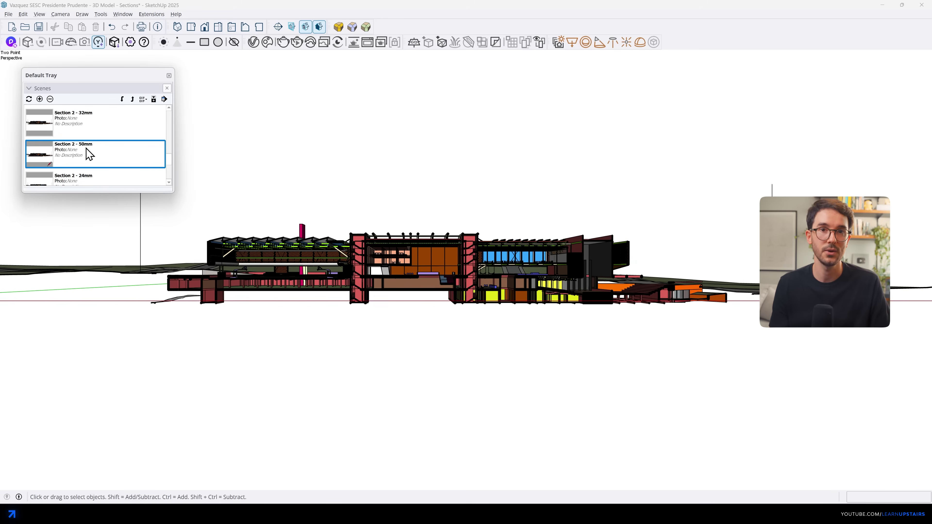
scroll(89, 154, "up", 2)
scroll(89, 154, "up", 2)
double_click(89, 124)
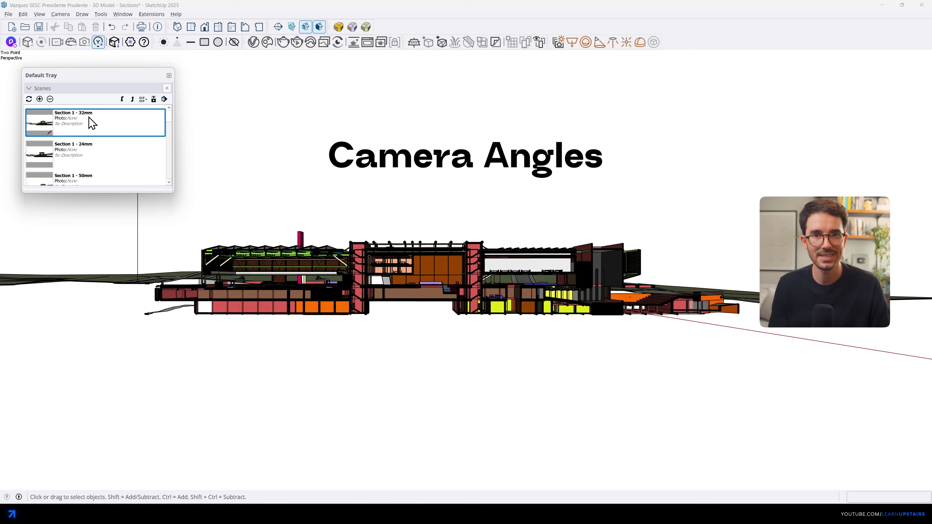
double_click(90, 154)
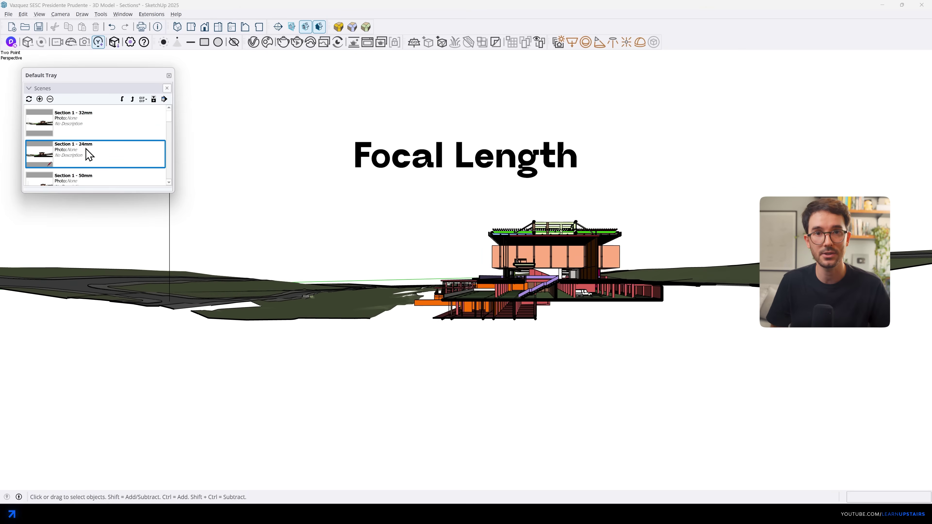
double_click(89, 123)
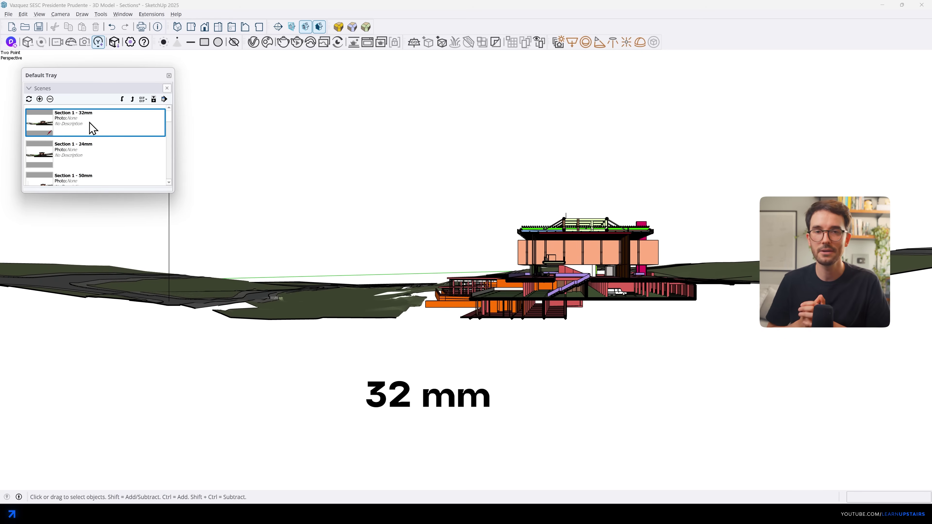
double_click(90, 154)
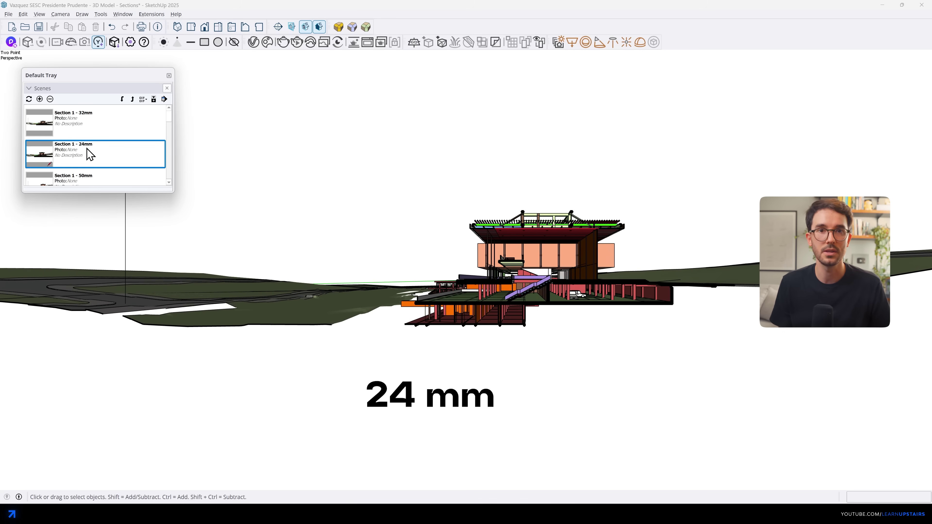
double_click(91, 131)
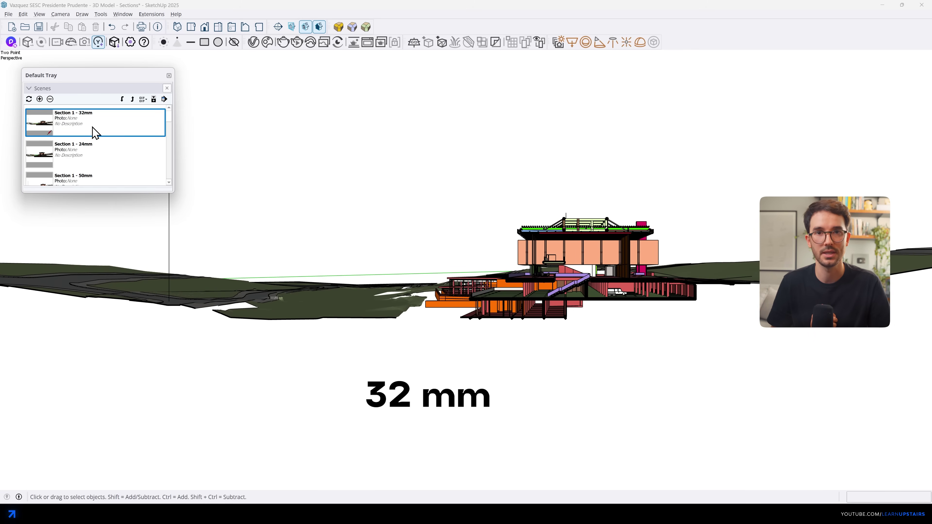
double_click(84, 182)
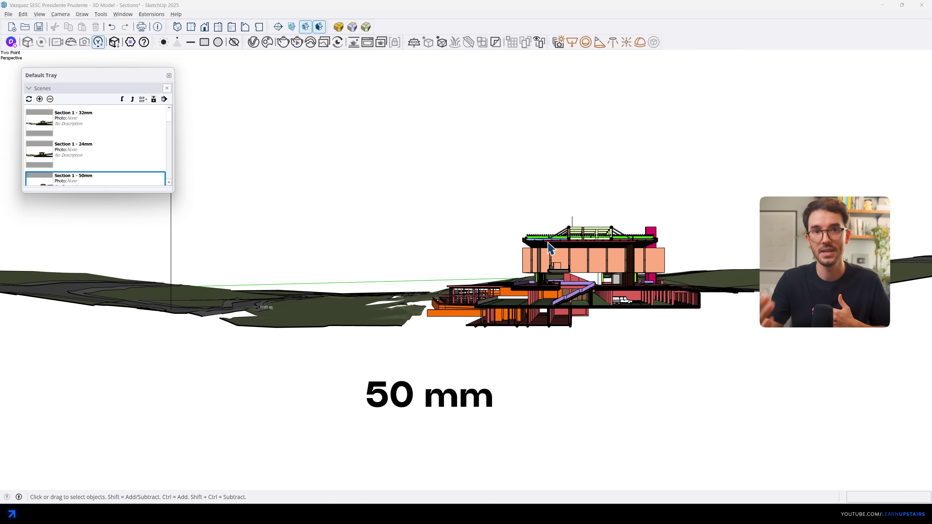
double_click(81, 152)
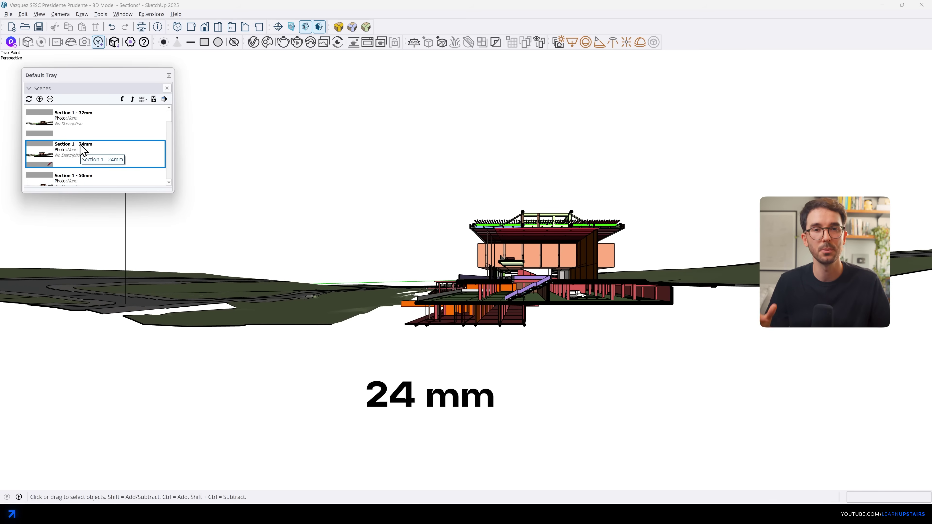
double_click(95, 129)
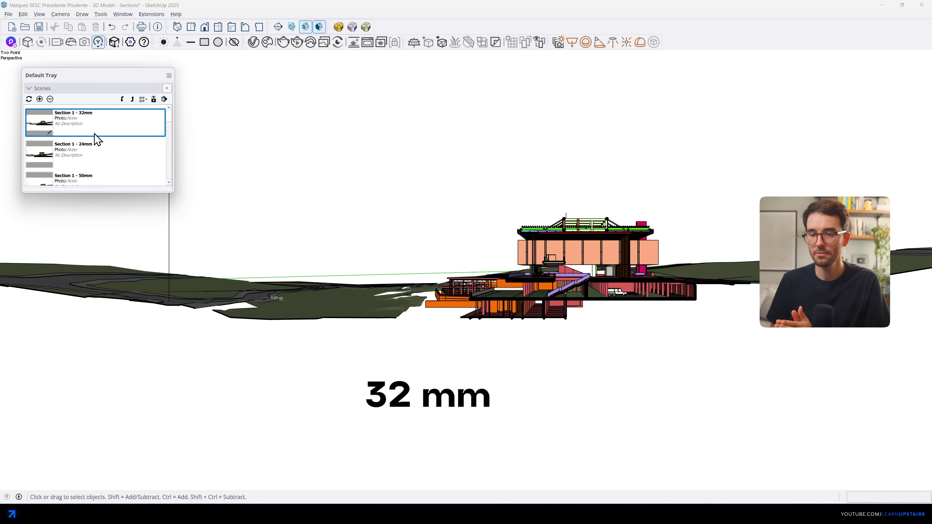
Step: Zoom in and back out on the Section 1 - 32mm cut with its purple stair and slabs
scroll(604, 294, "up", 6)
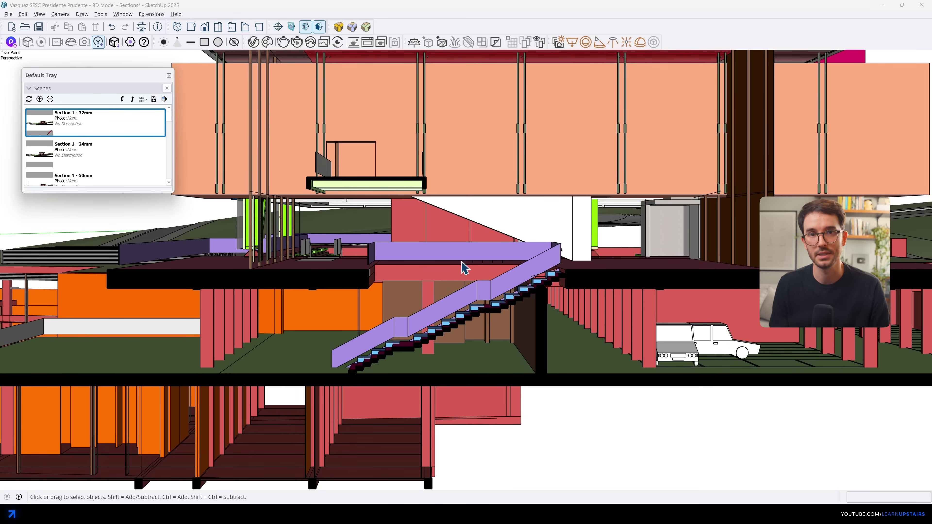
scroll(606, 266, "down", 6)
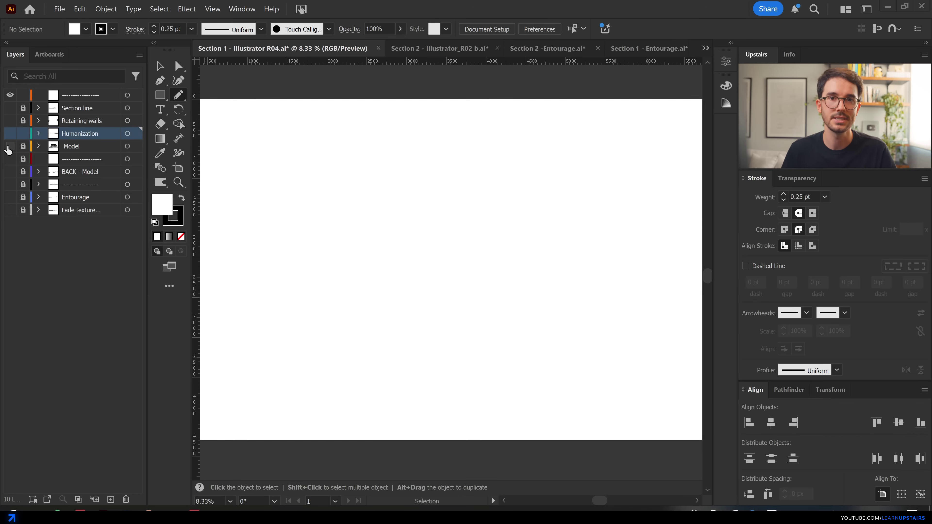
Step: Turn on visibility for the Model, BACK - Model and Section line layers
left_click(9, 146)
left_click(10, 172)
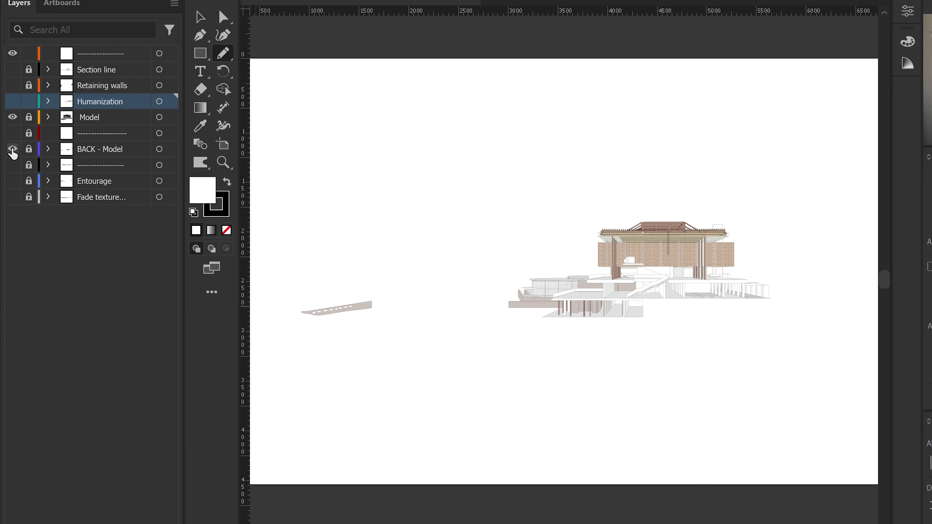
left_click(13, 69)
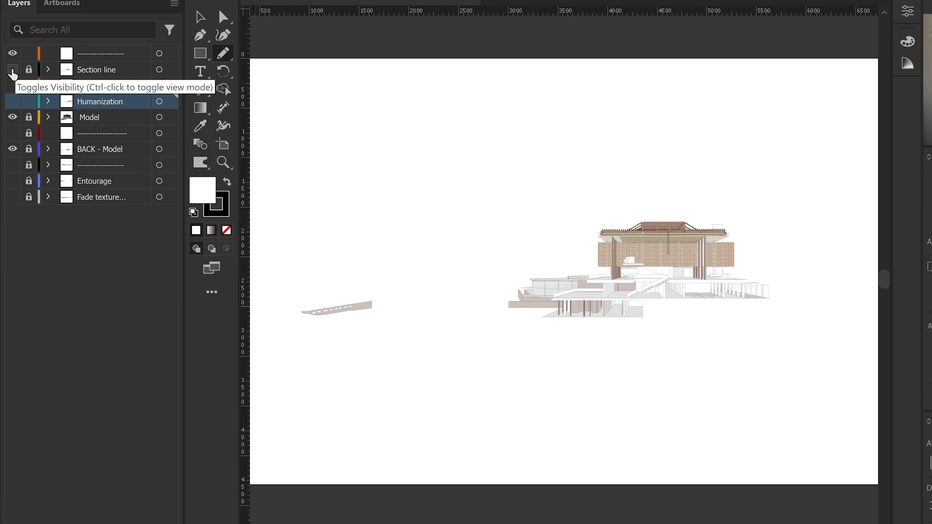
Step: Expand the Model layer and briefly toggle its flooring and ceiling/roof sublayers off and on
left_click(48, 117)
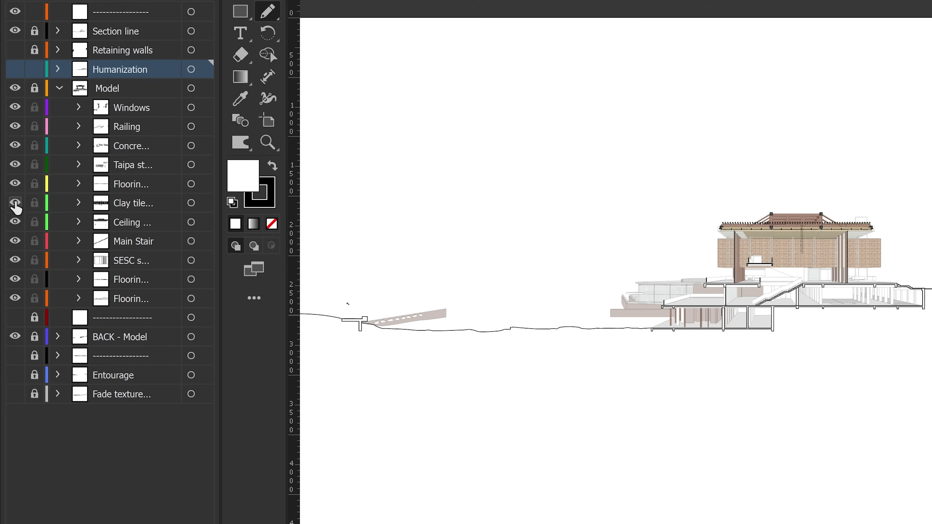
left_click(14, 280)
left_click(15, 280)
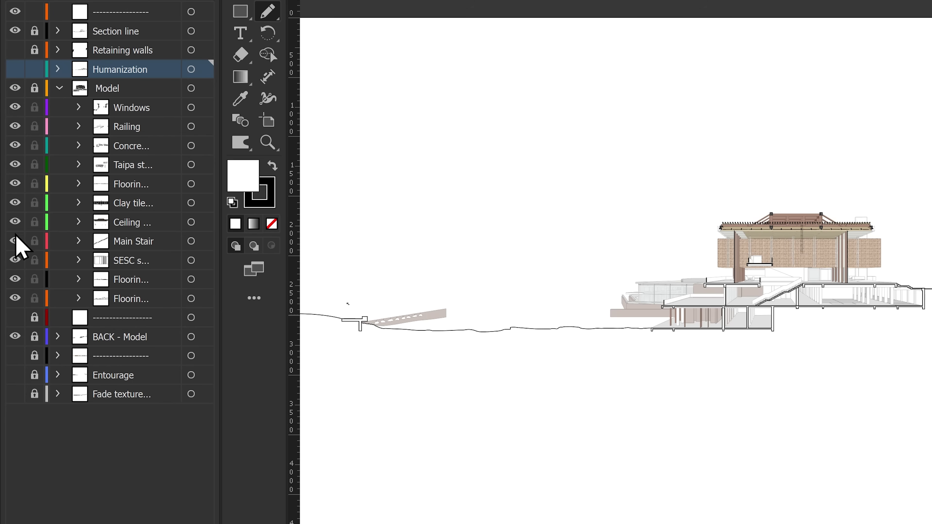
left_click(16, 222)
left_click(15, 223)
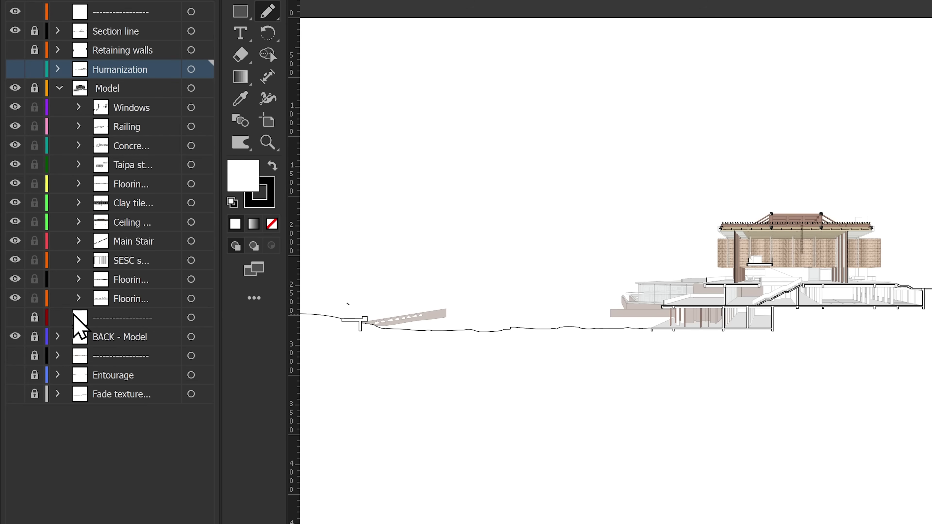
Step: Expand BACK - Model, check one sublayer, then collapse both Model and BACK - Model
left_click(57, 336)
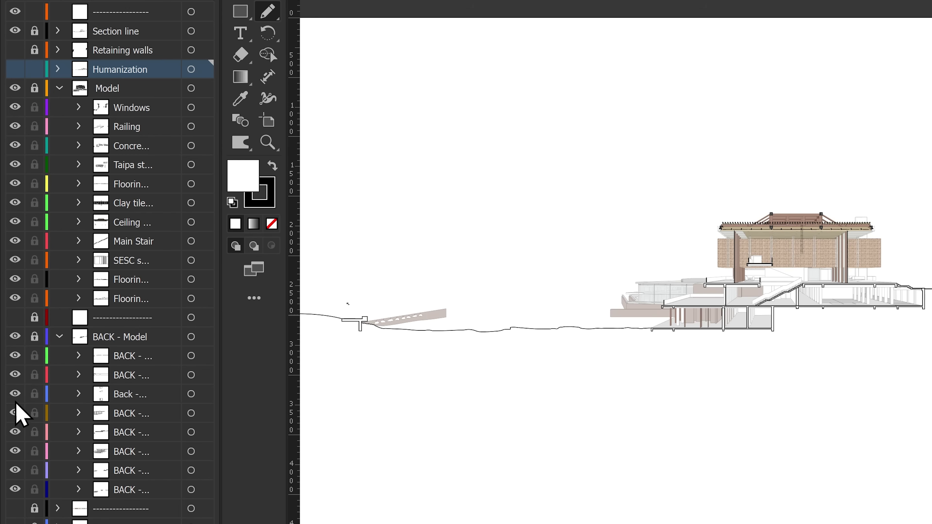
left_click(16, 394)
left_click(16, 395)
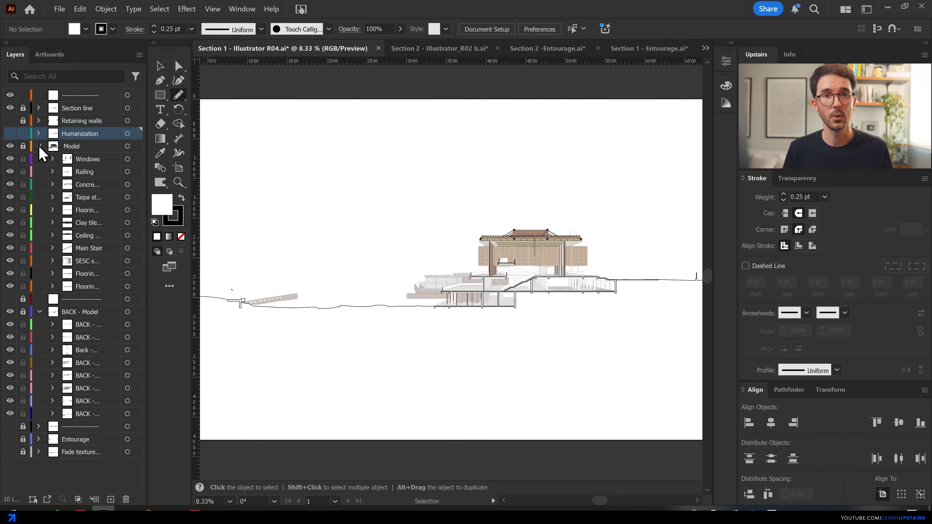
left_click(59, 88)
left_click(39, 172)
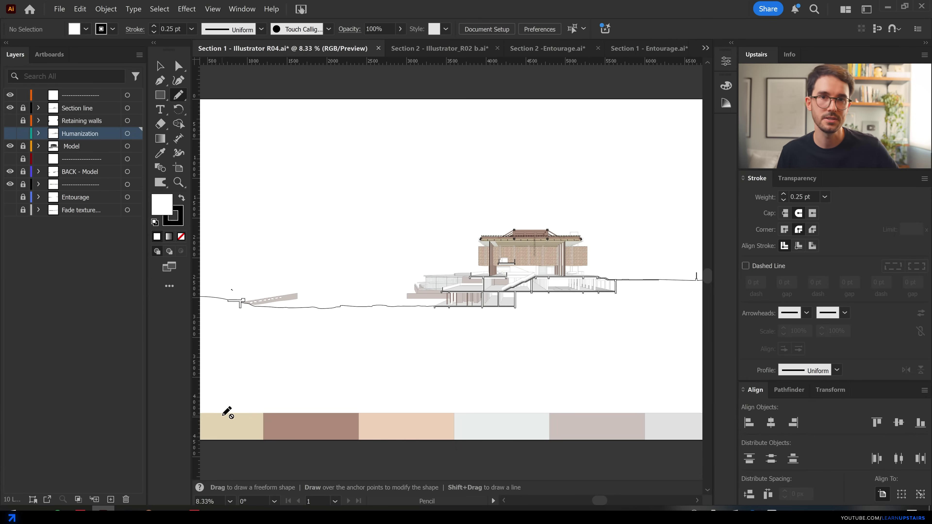
scroll(226, 413, "down", 1, "alt")
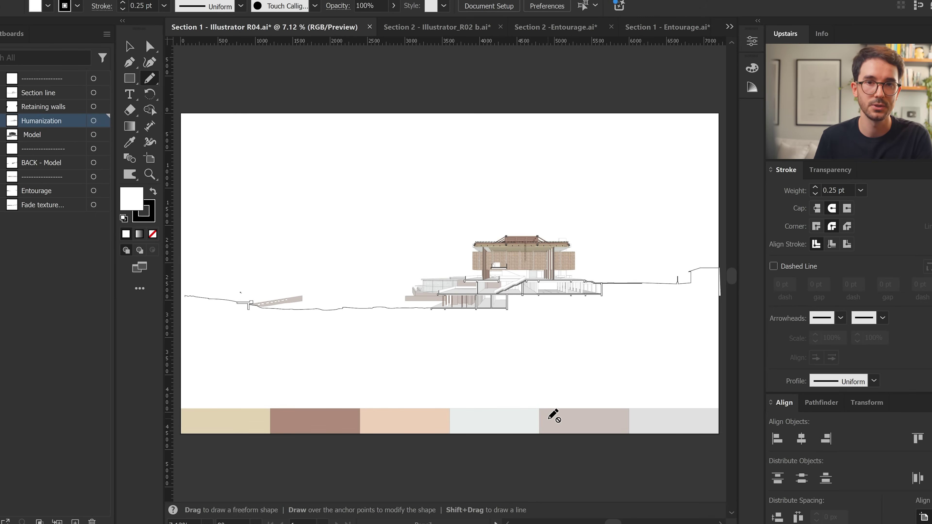
Step: Switch to the Section 2 - Illustrator_R02 b drawing, scroll across it, and fit it with Ctrl+0
key("ctrl+Tab")
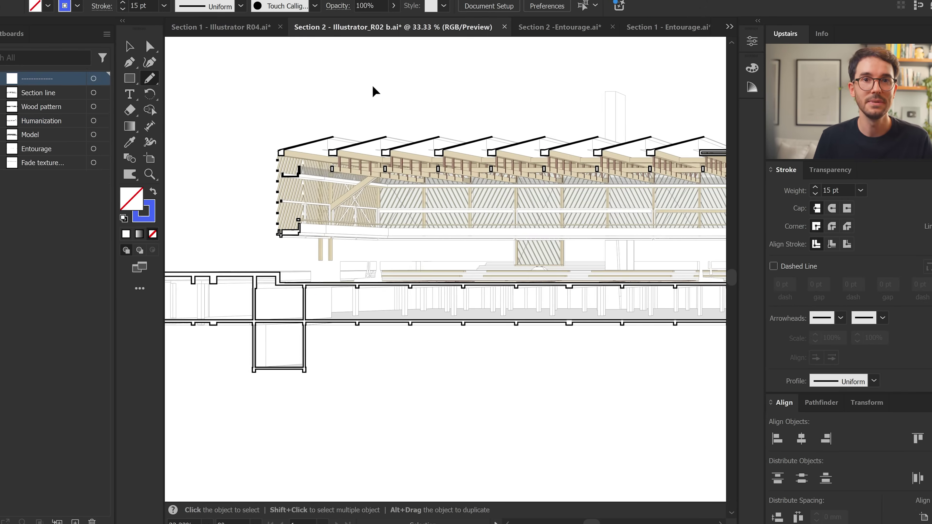
scroll(373, 91, "right", 10)
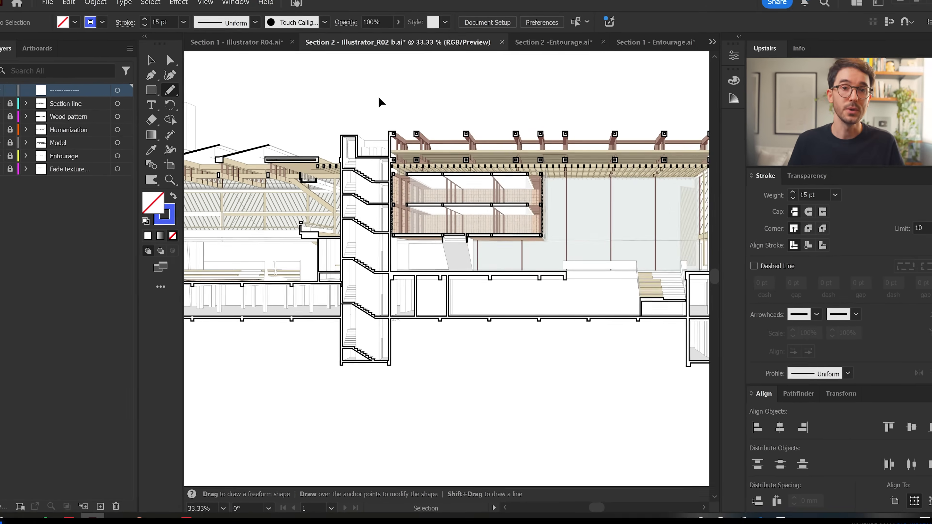
scroll(380, 102, "right", 8)
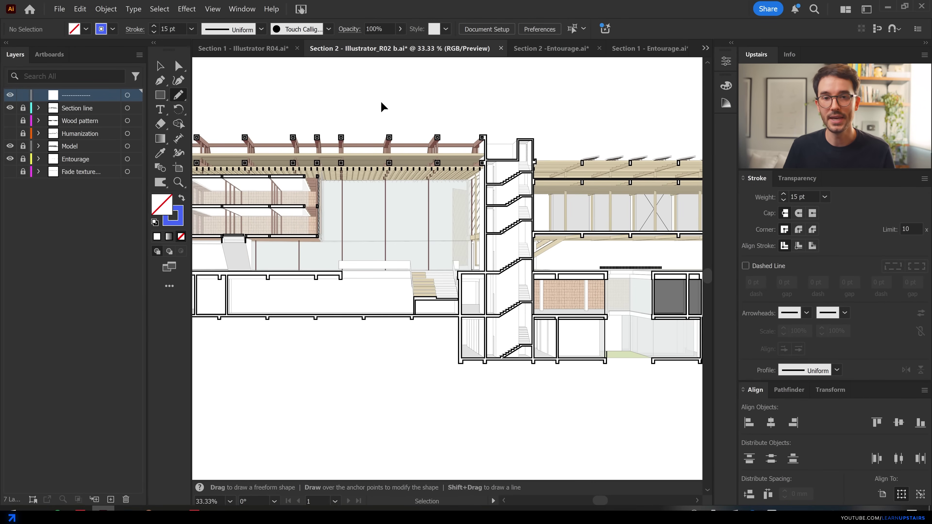
scroll(381, 107, "right", 10)
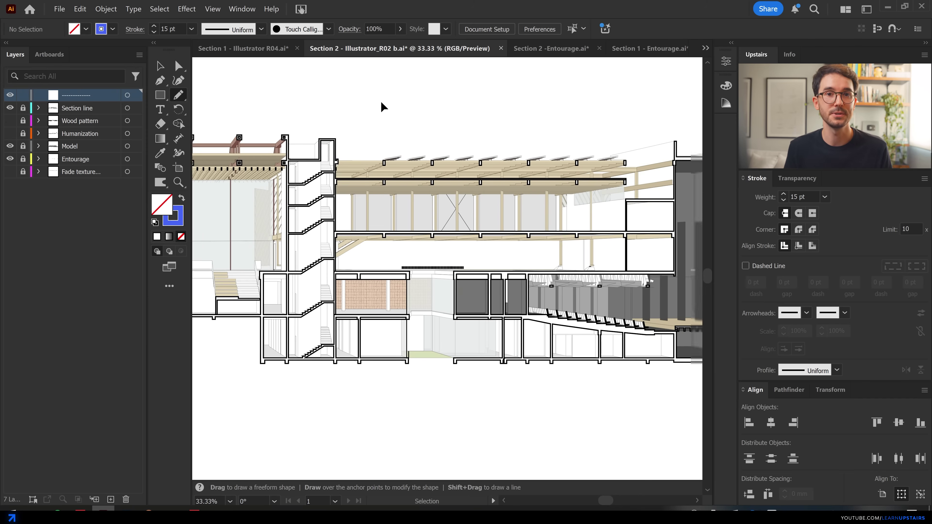
scroll(385, 109, "right", 10)
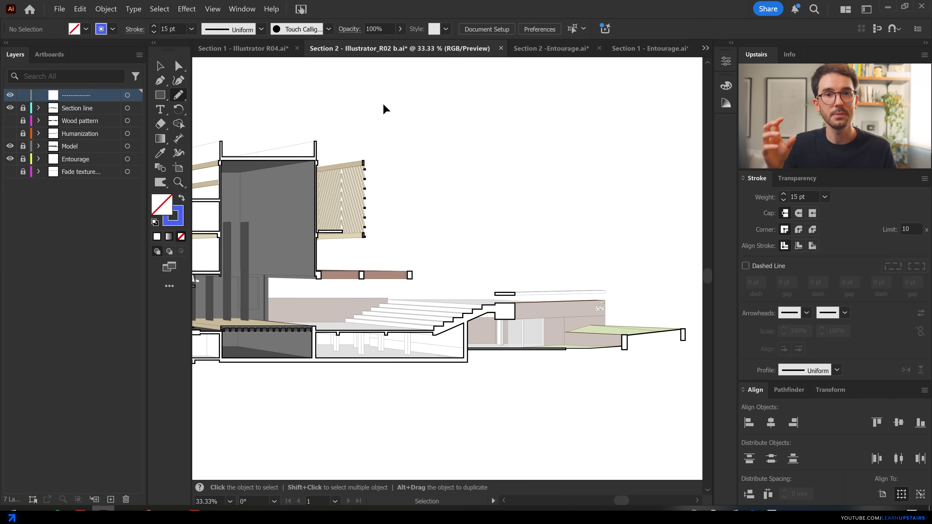
key("ctrl+0")
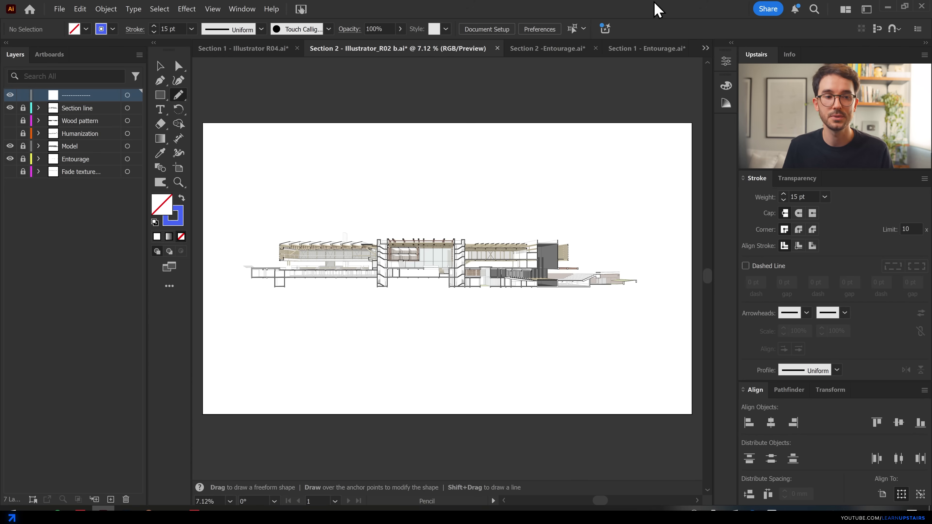
Step: Draw blue 15 pt pencil loops around the auditorium block and the left and right-middle zones
mouse_move(561, 243)
left_mouse_down()
mouse_move(561, 278)
mouse_move(541, 292)
left_mouse_up()
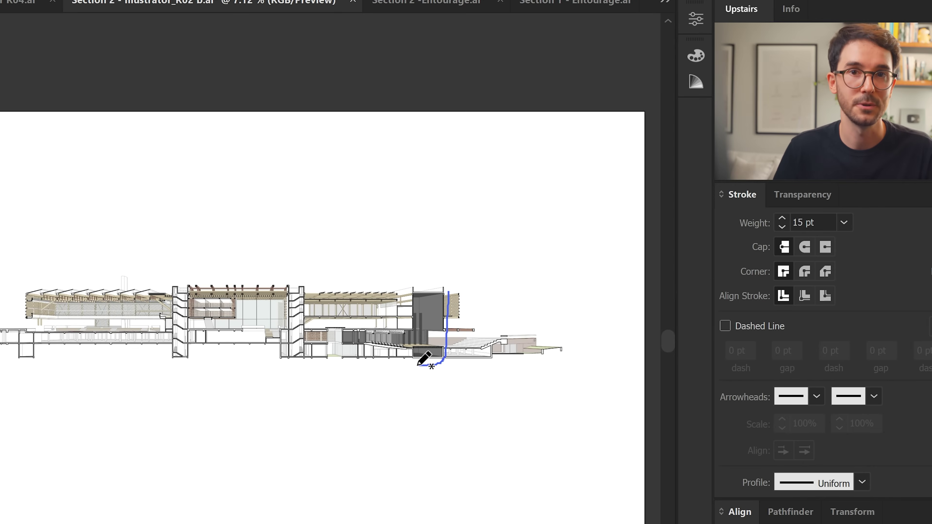
mouse_move(418, 365)
left_mouse_down()
mouse_move(341, 349)
mouse_move(334, 335)
mouse_move(408, 318)
mouse_move(411, 280)
mouse_move(443, 275)
mouse_move(457, 289)
left_mouse_up()
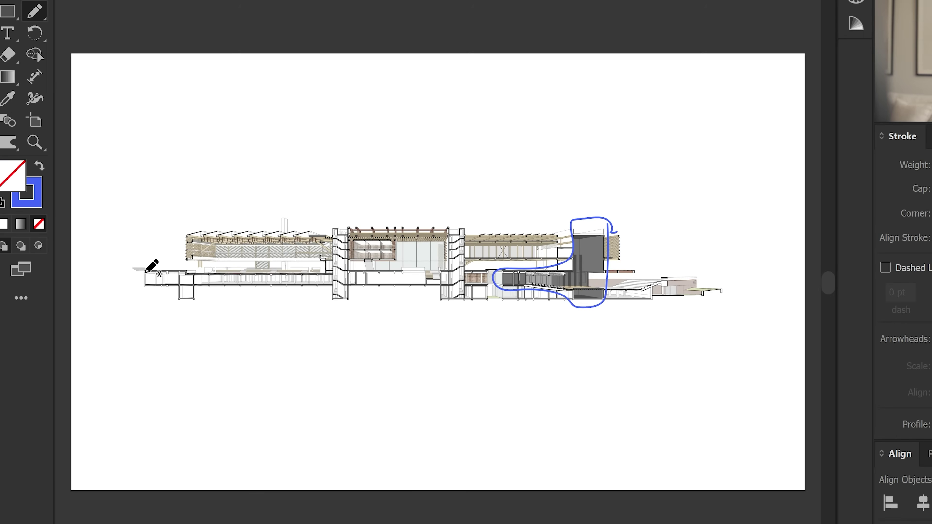
mouse_move(161, 275)
left_mouse_down()
mouse_move(338, 266)
mouse_move(345, 289)
mouse_move(297, 307)
mouse_move(153, 303)
mouse_move(133, 292)
mouse_move(147, 276)
mouse_move(262, 266)
mouse_move(409, 266)
mouse_move(438, 293)
mouse_move(392, 305)
mouse_move(359, 298)
mouse_move(346, 282)
mouse_move(364, 263)
left_mouse_up()
mouse_move(455, 280)
left_mouse_down()
mouse_move(543, 279)
mouse_move(575, 294)
mouse_move(568, 322)
mouse_move(496, 328)
mouse_move(459, 319)
mouse_move(451, 297)
mouse_move(463, 280)
mouse_move(527, 266)
left_mouse_up()
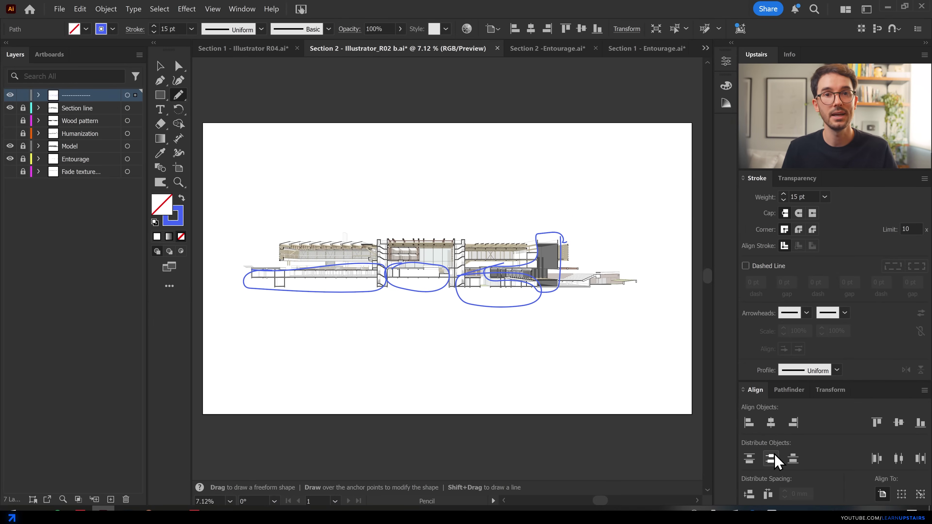
Step: Remove the blue loops, turn on the Humanization layer's people and trees, and scroll around
scroll(453, 229, "up", 6, "alt")
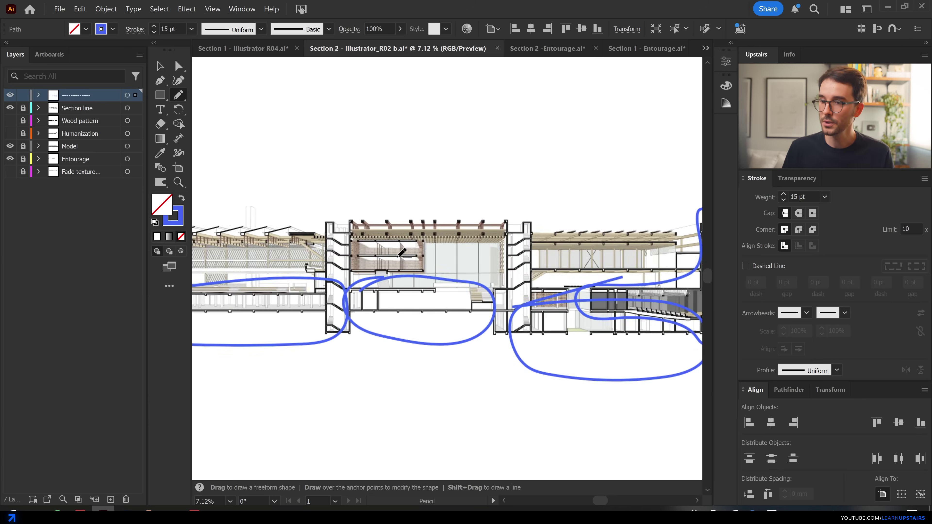
key("ctrl+z")
left_click(10, 133)
scroll(427, 332, "down", 2)
scroll(427, 333, "right", 2, "ctrl")
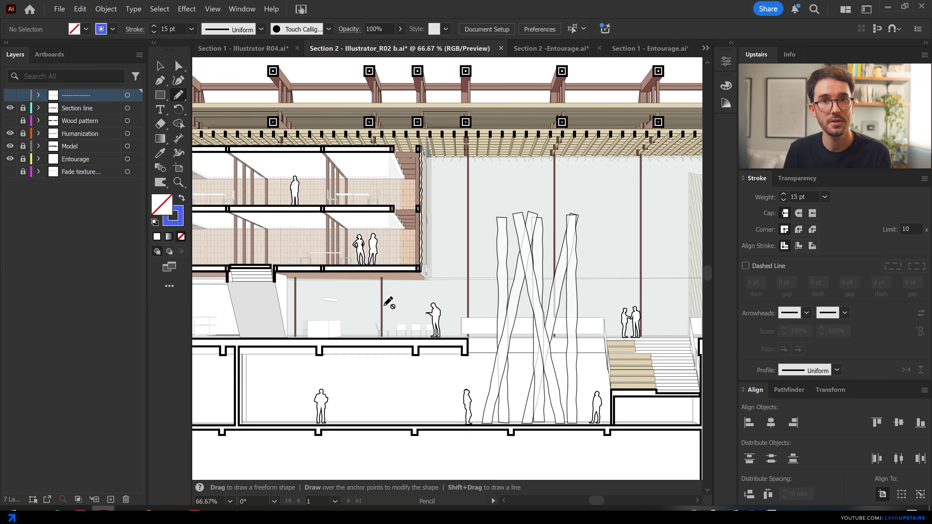
scroll(353, 278, "left", 10, "ctrl")
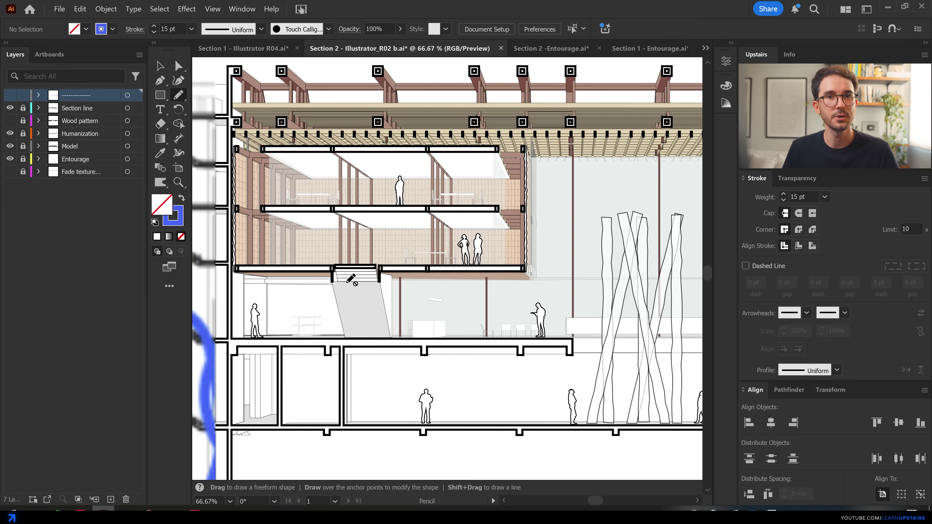
scroll(352, 280, "left", 3, "ctrl")
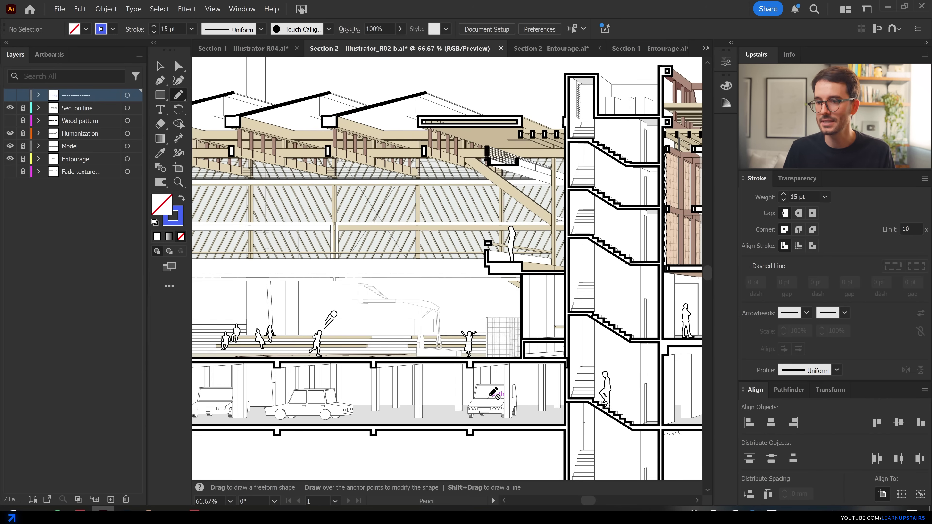
Step: Bring up the Section 1 - Illustrator R04.ai document and zoom in closely on its clay-tile facade panel
key("v")
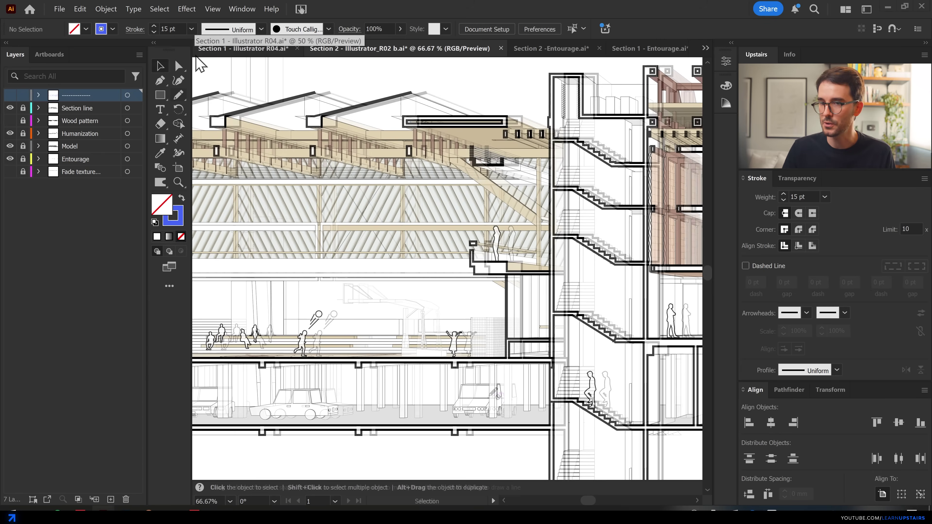
left_click(220, 48)
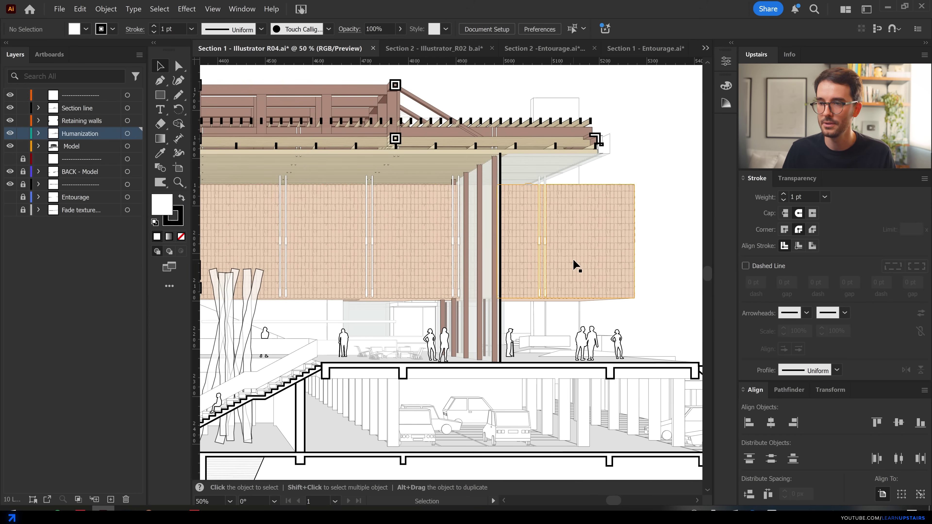
key("ctrl+plus")
key("ctrl+plus")
key("a")
scroll(574, 264, "right", 4, "shift")
key("v")
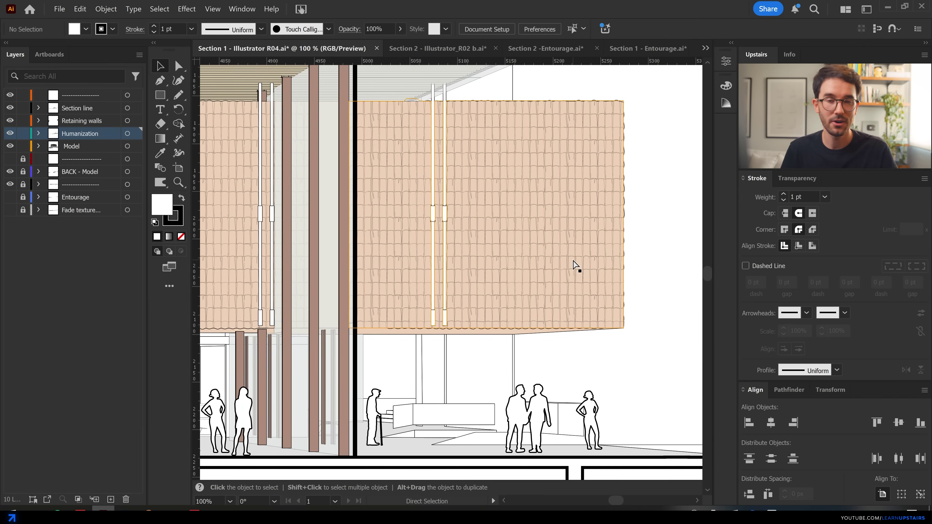
scroll(636, 255, "up", 3, "alt")
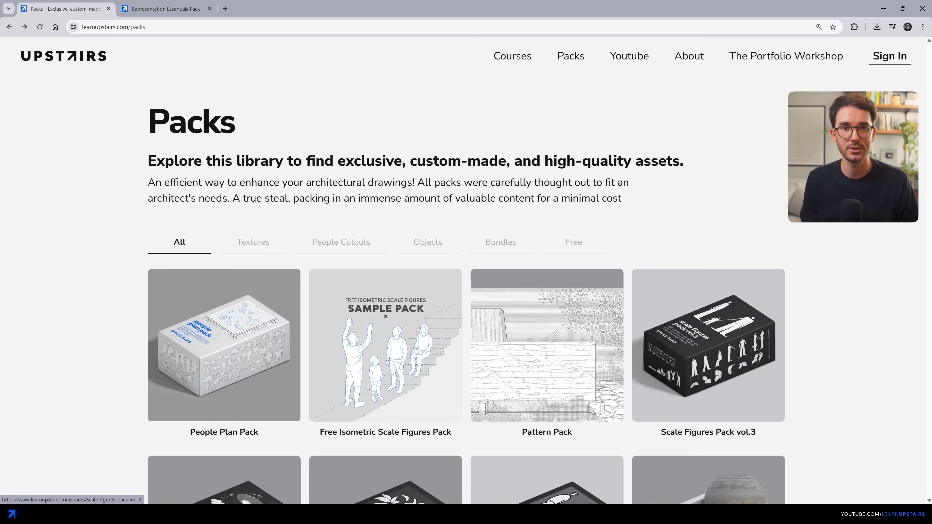
Step: Scroll the Upstairs Packs list, open the Pattern Pack page and highlight its heading
scroll(708, 330, "down", 5)
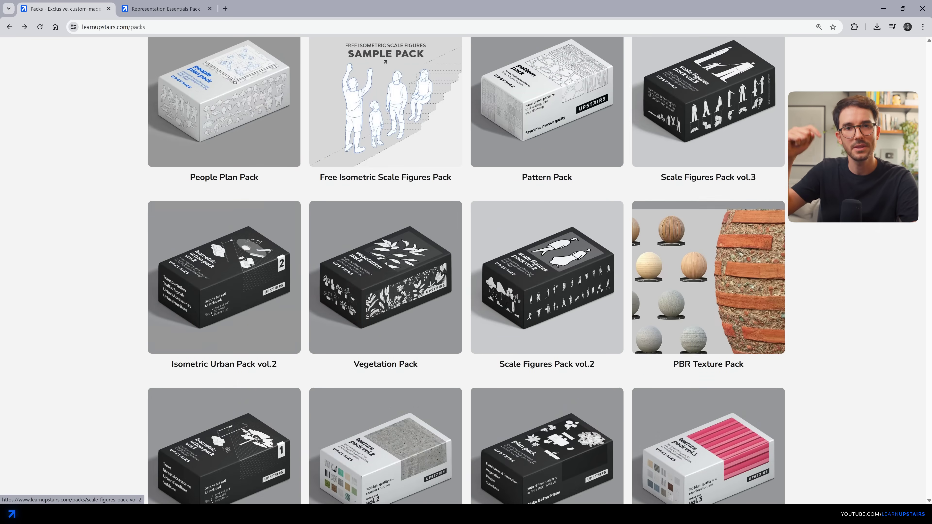
scroll(385, 257, "down", 5)
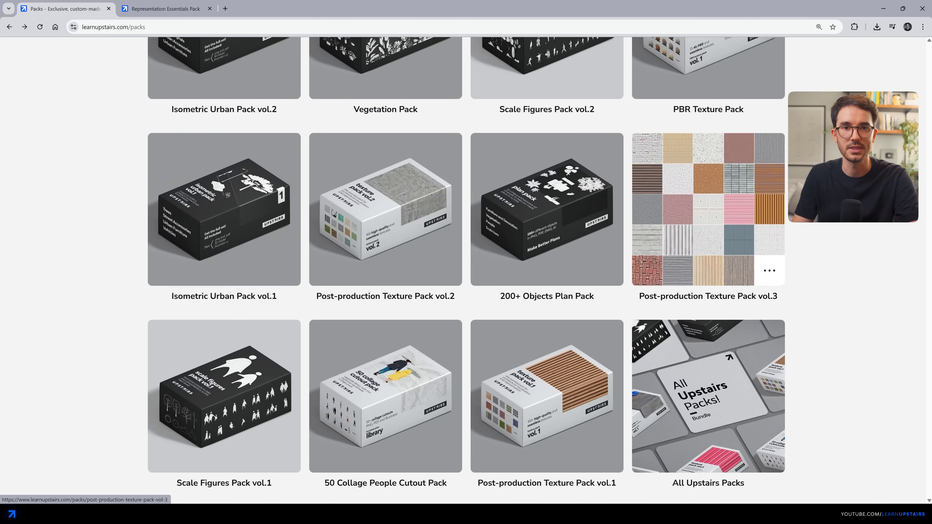
scroll(547, 397, "down", 4)
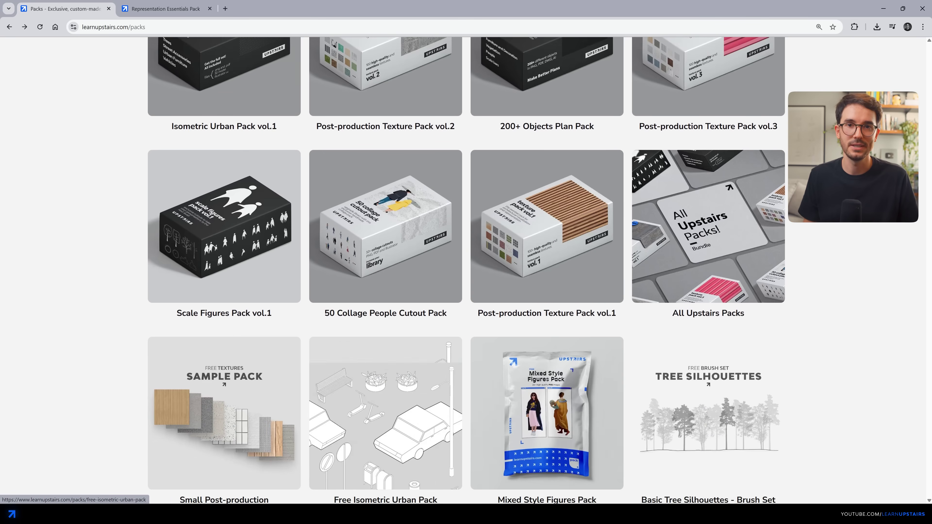
left_click(547, 397)
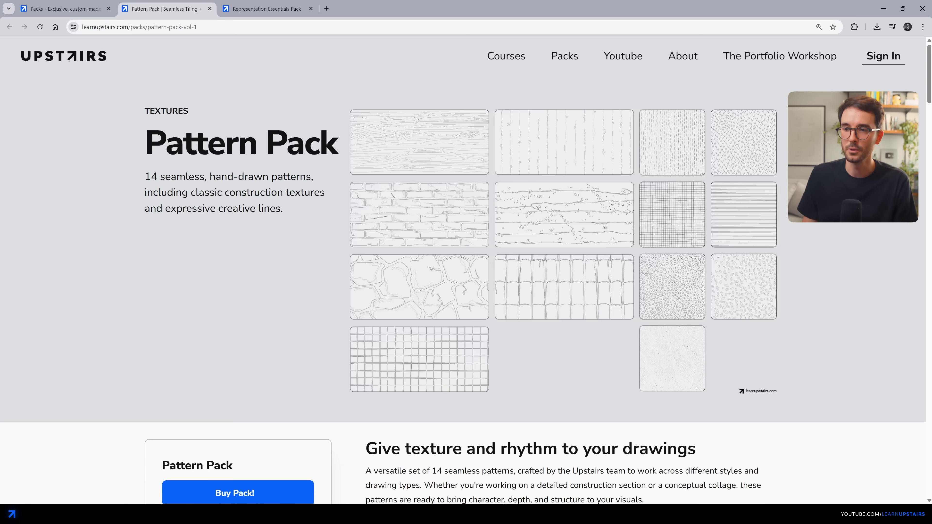
left_click_drag(145, 144, 339, 144)
left_click(339, 144)
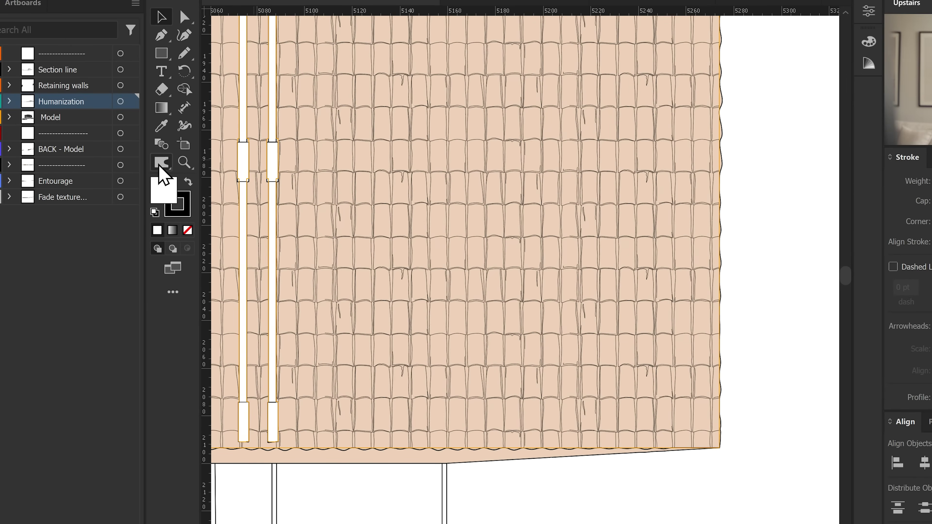
left_click(160, 169)
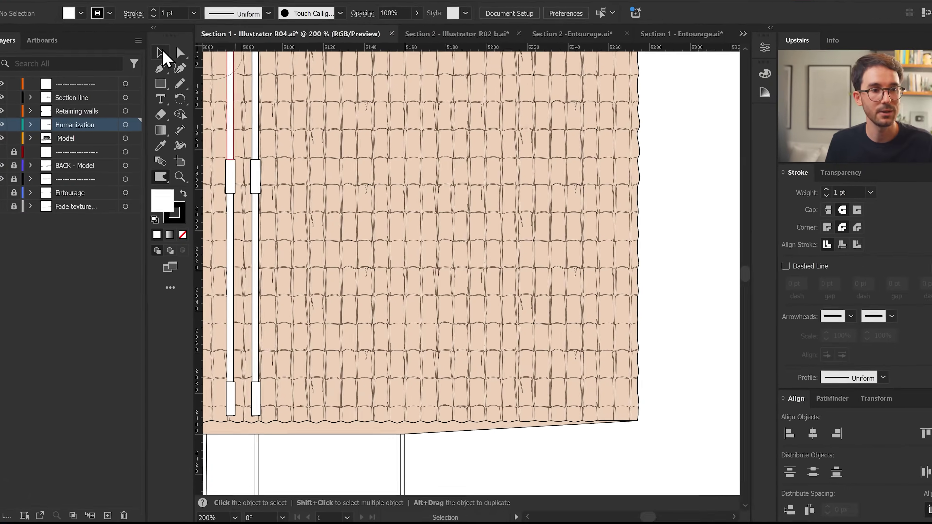
left_click(161, 16)
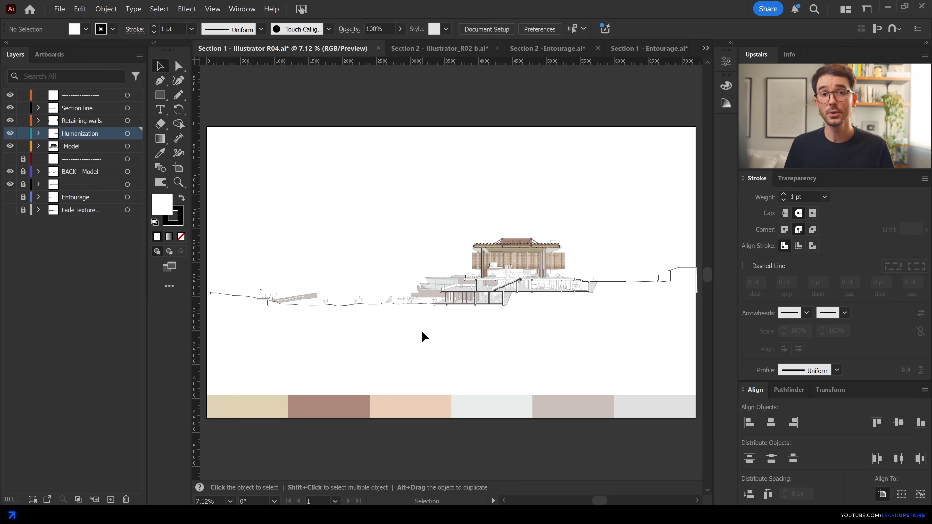
Step: Expand the Model layer and inspect the ceiling path, Ceiling sublayer and Pattern sublayer
left_click(38, 147)
scroll(497, 257, "up", 6, "alt")
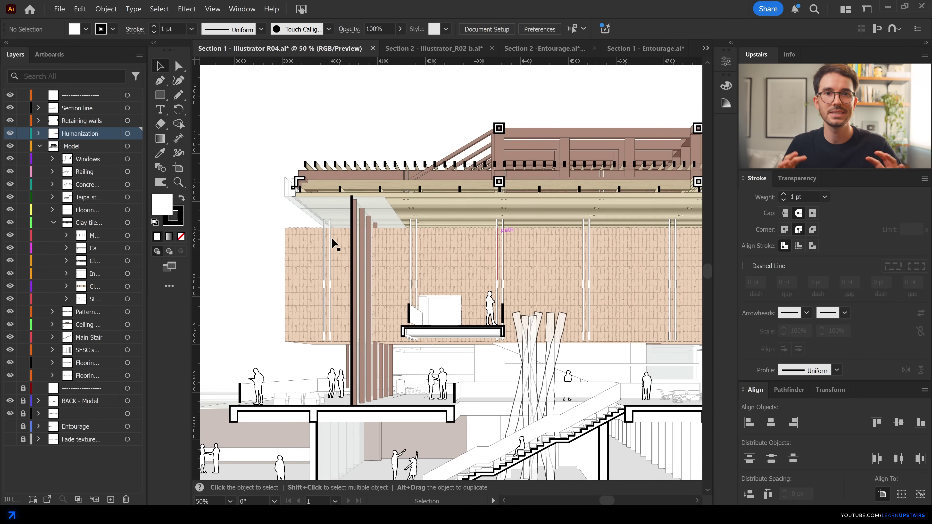
left_click(425, 200)
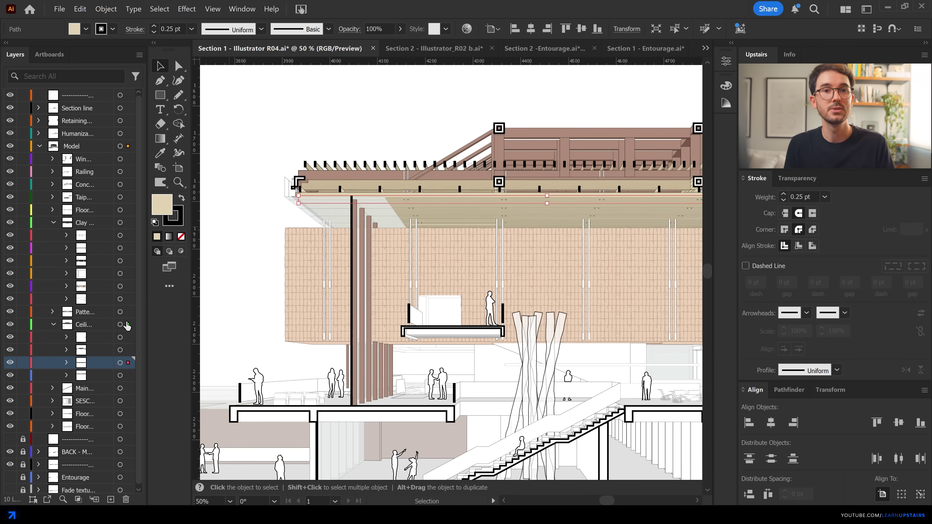
left_click(120, 324)
left_click(54, 222)
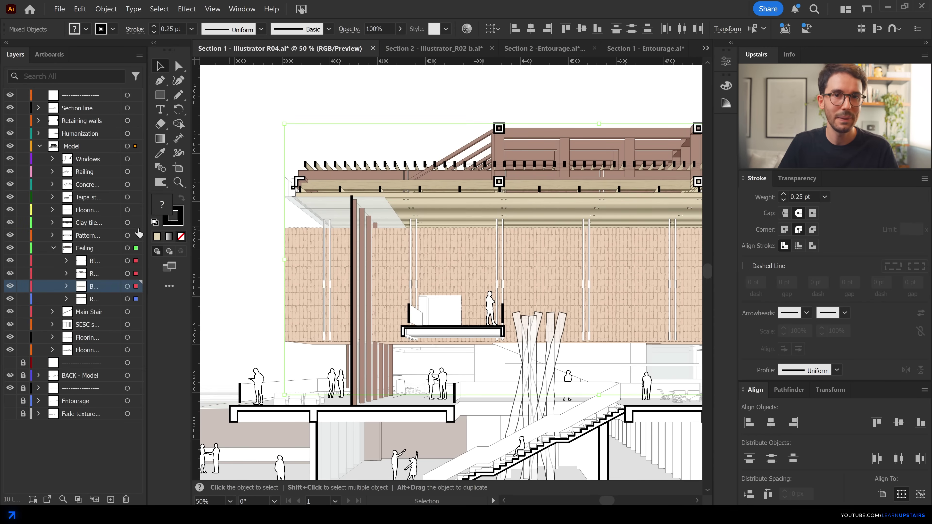
left_click(137, 236)
Step: Show the gravel Fade texture under the building, then highlight the Representation Essentials Pack heading
scroll(323, 183, "up", 6, "alt")
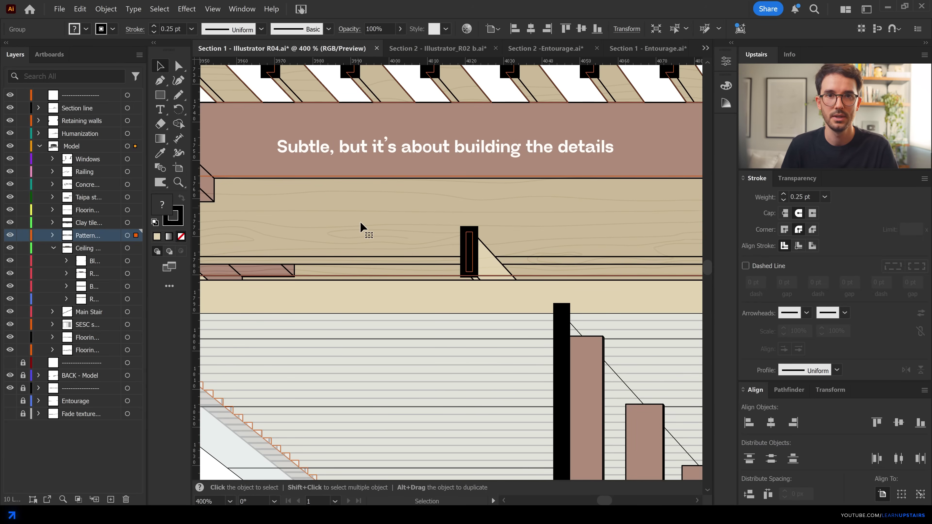
scroll(350, 244, "down", 7, "alt")
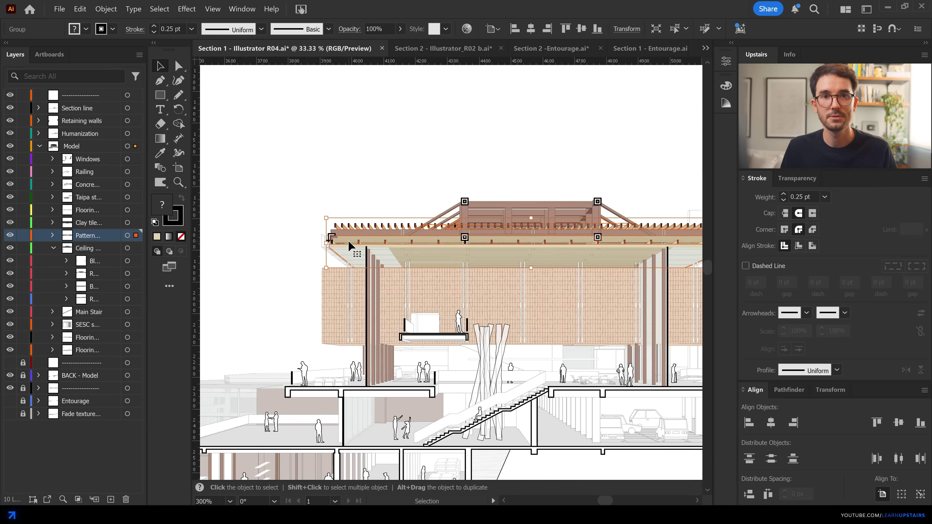
left_click(10, 414)
scroll(531, 415, "up", 2, "alt")
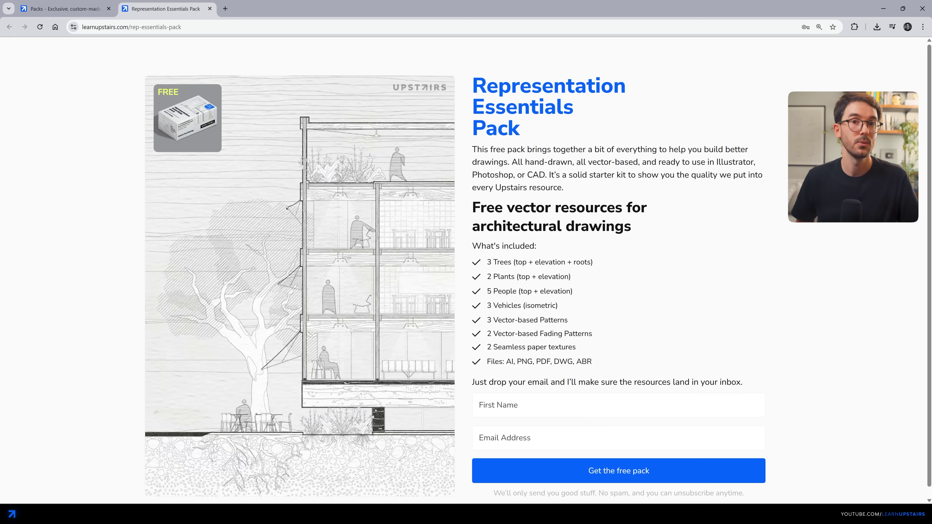
left_click_drag(473, 84, 520, 129)
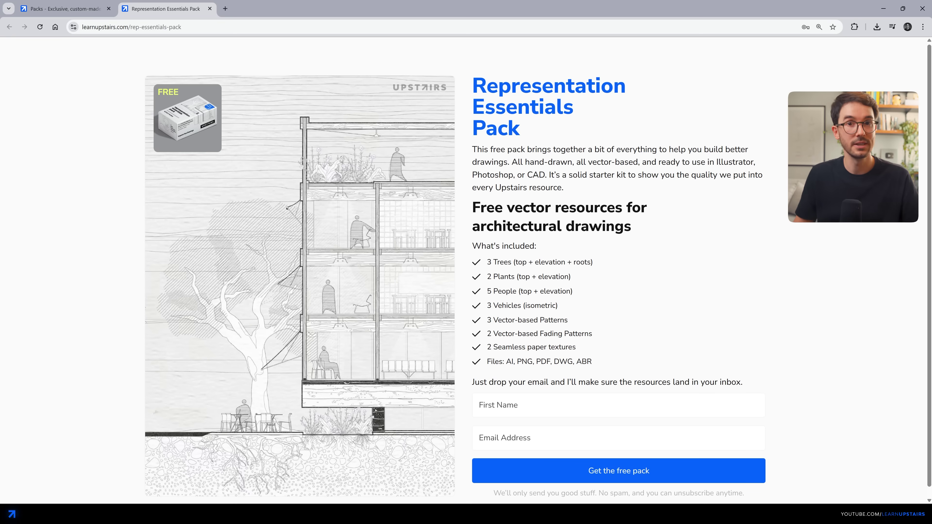
Step: Highlight the FREE label on the Representation Essentials Pack image and scroll through its resources
left_click_drag(158, 92, 179, 92)
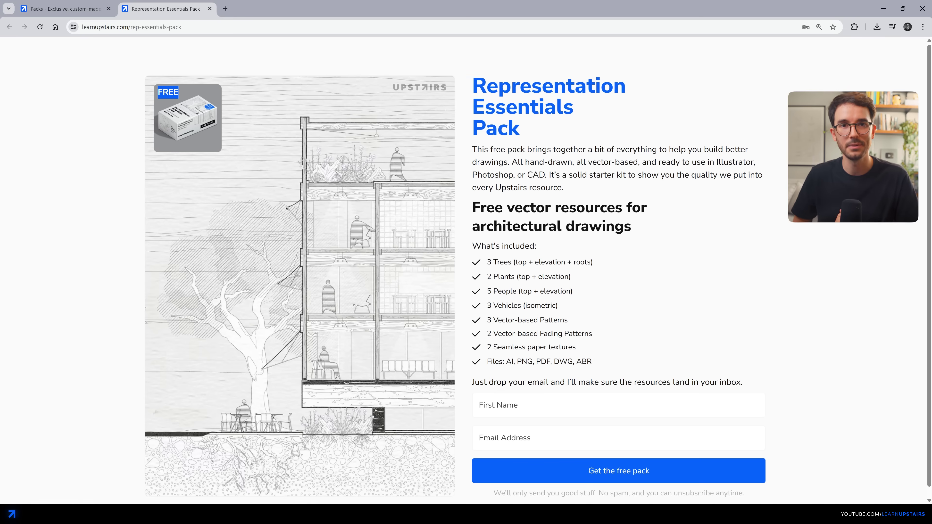
scroll(538, 271, "down", 1)
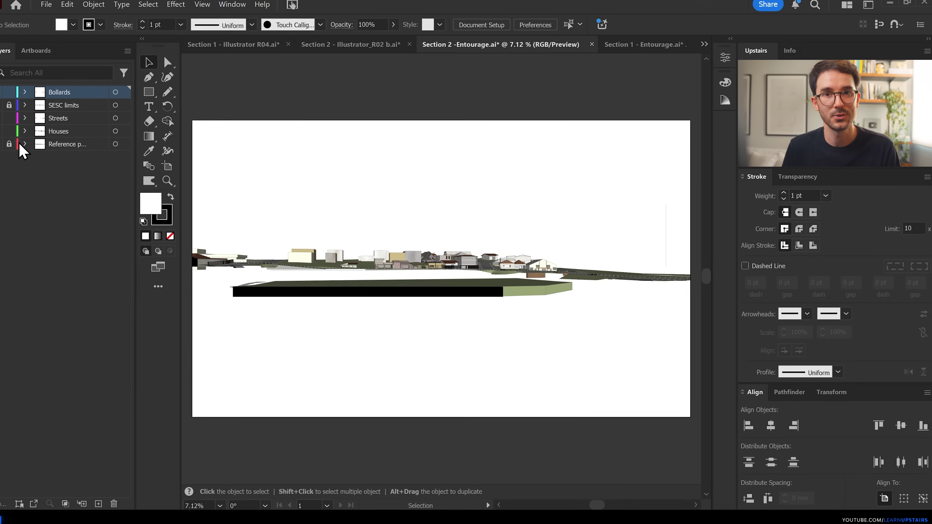
Step: In Section 2 -Entourage, show the Houses layer and hide the coloured reference render layer
left_click(10, 133)
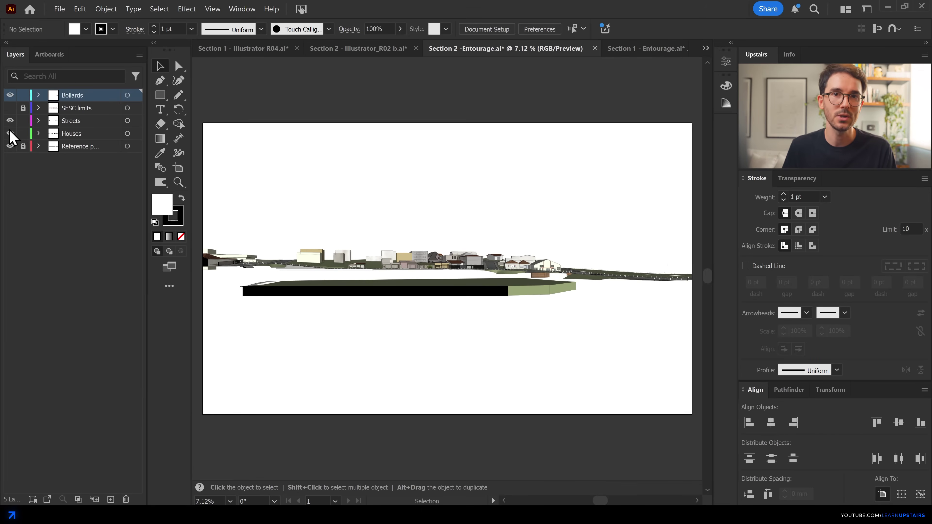
left_click(10, 146)
scroll(545, 270, "up", 1, "alt")
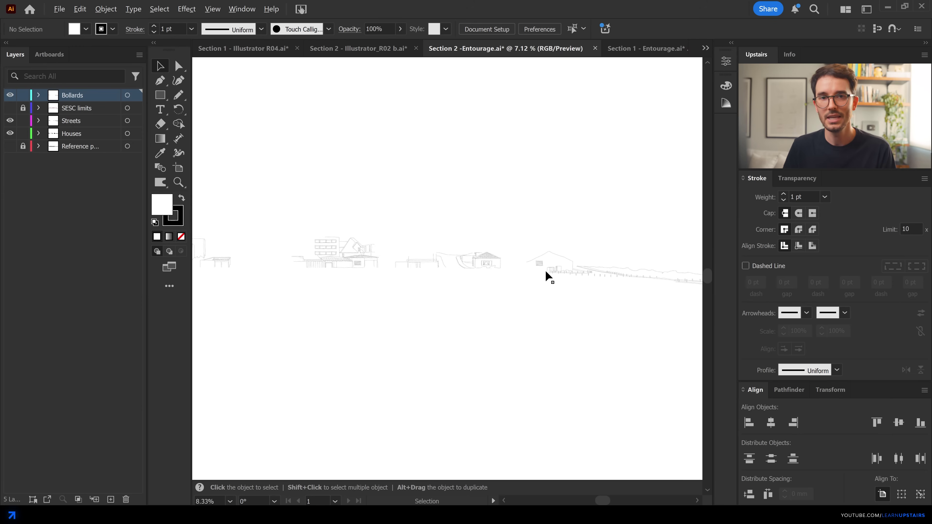
scroll(545, 270, "up", 2, "alt")
scroll(558, 219, "up", 2, "alt")
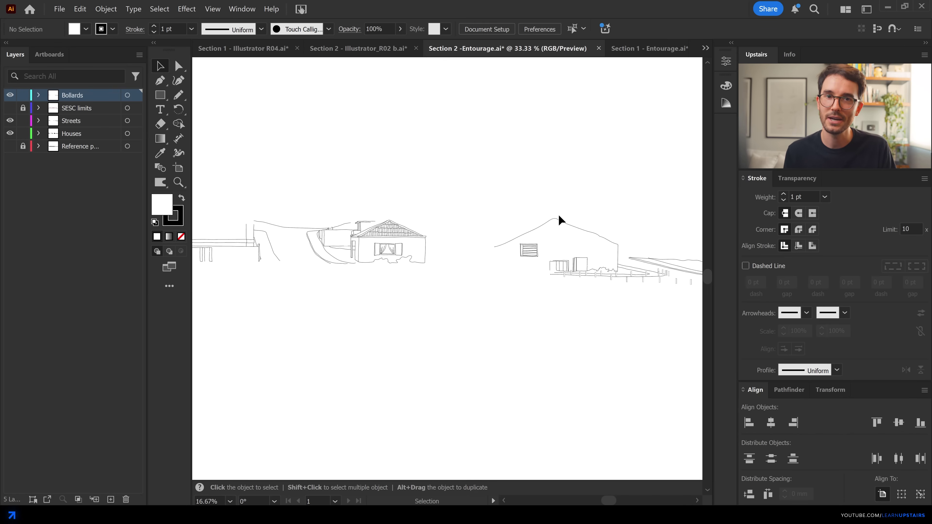
Step: Compare with the Section 1 - Entourage drawing, then show Section 2's SESC limits outlines
left_click(650, 50)
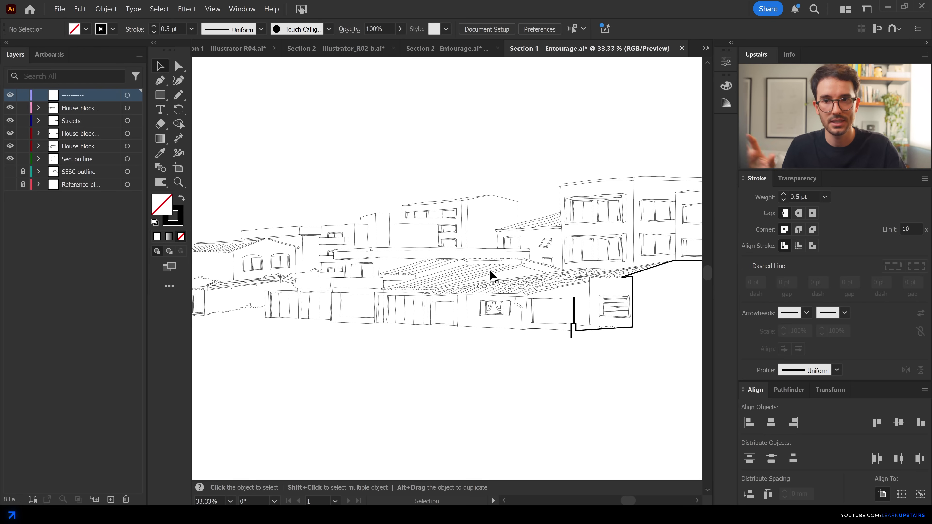
scroll(492, 275, "left", 10, "ctrl")
scroll(422, 293, "left", 10, "ctrl")
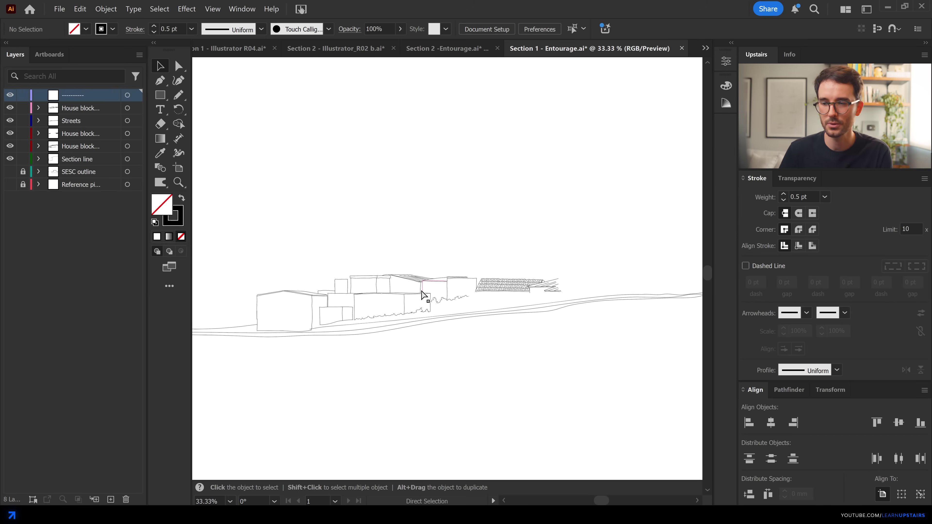
scroll(423, 295, "left", 3, "ctrl")
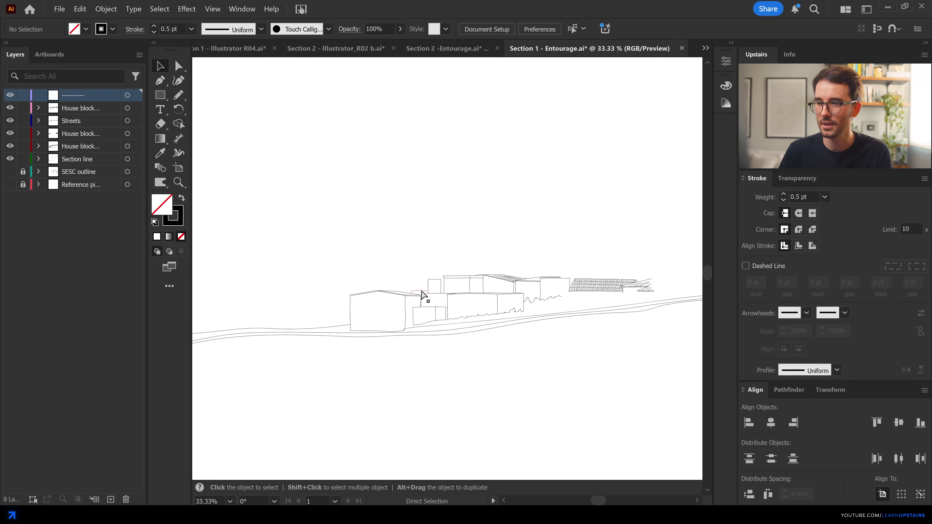
left_click(440, 56)
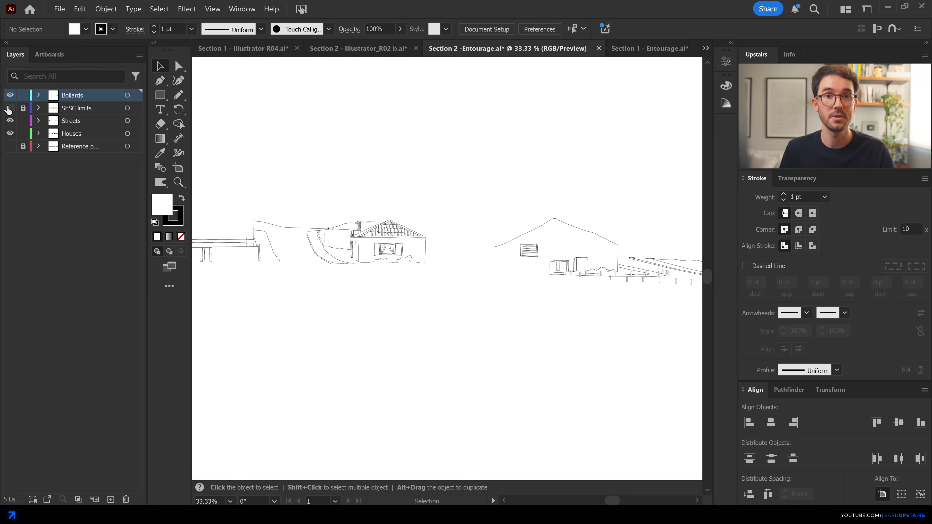
left_click(10, 108)
scroll(435, 237, "down", 2, "alt")
scroll(436, 245, "left", 2, "ctrl")
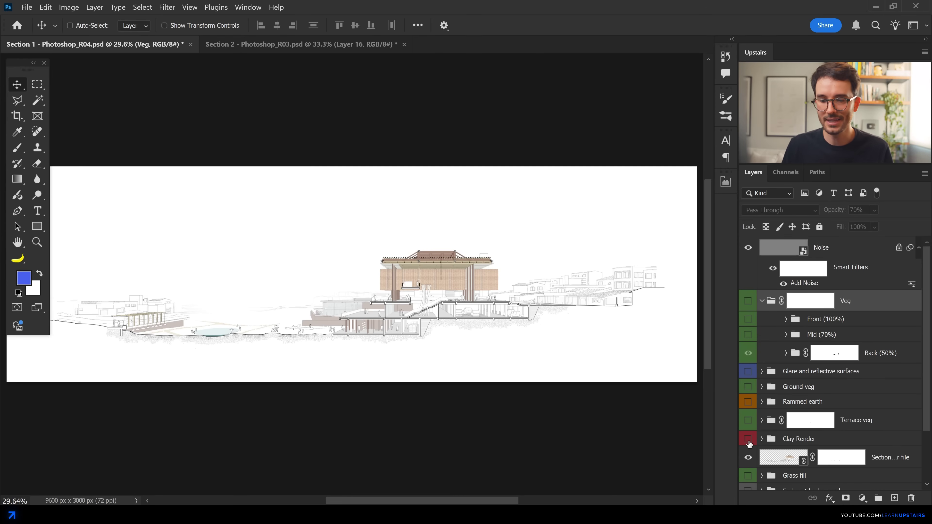
Step: Turn on the Clay Render group and the Veg group's trees in the Section 1 render
left_click(748, 440)
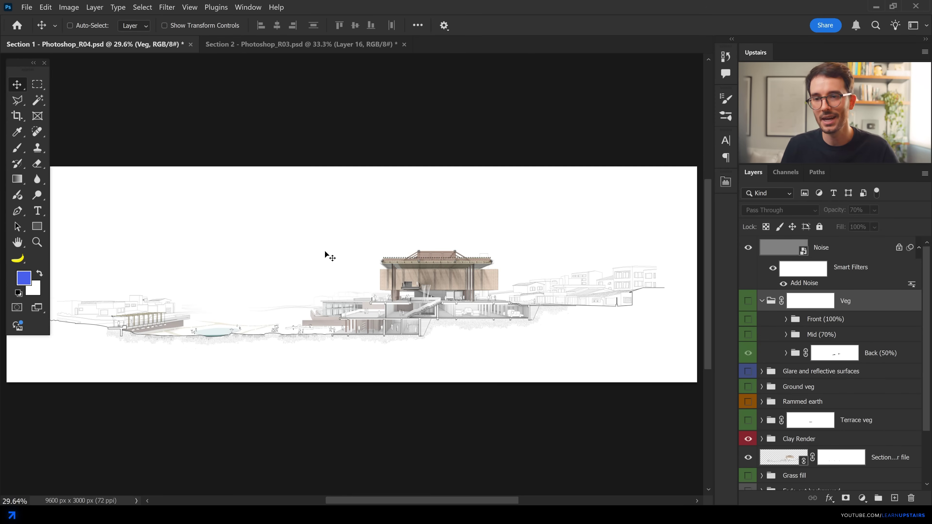
key("ctrl+plus")
key("ctrl+plus")
key("ctrl+plus")
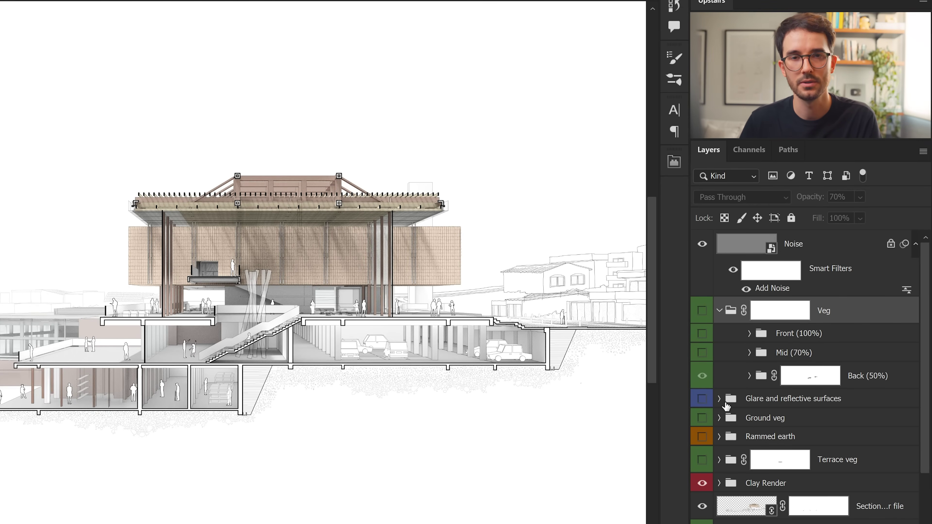
left_click(702, 310)
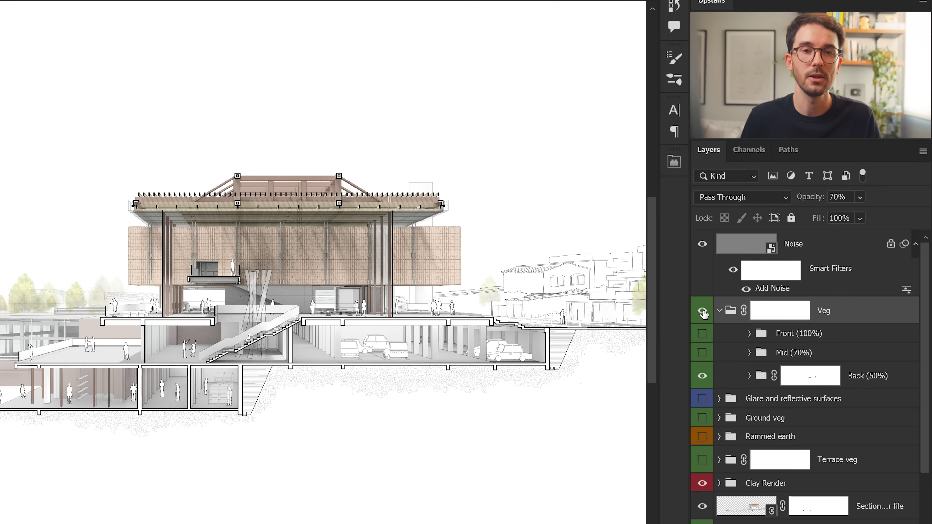
scroll(68, 433, "left", 8)
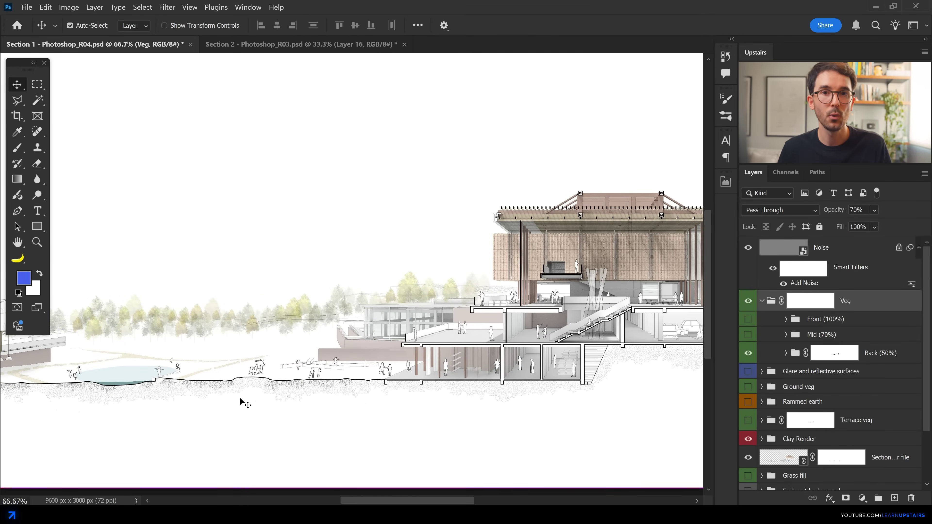
Step: Turn on the Mid (70%) and Front (100%) vegetation groups to layer trees across the landscape
scroll(223, 331, "up", 4, "alt")
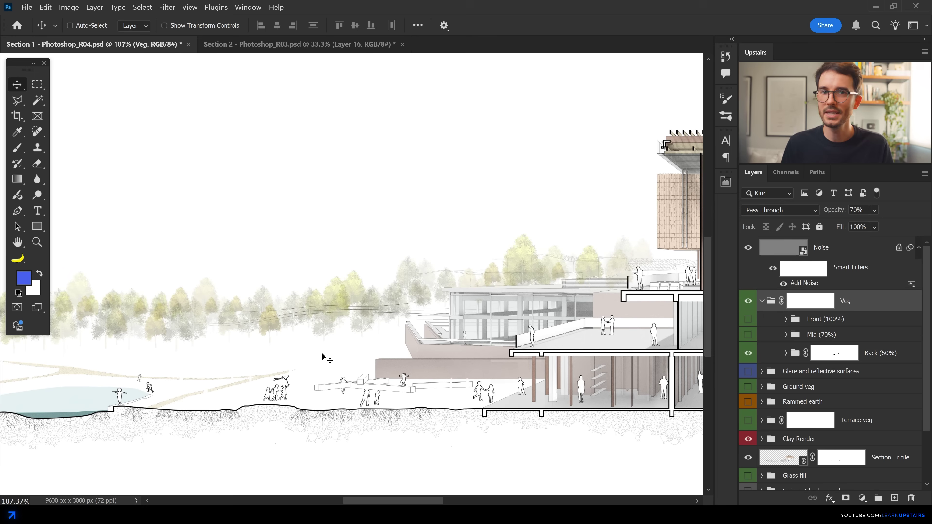
left_click(747, 334)
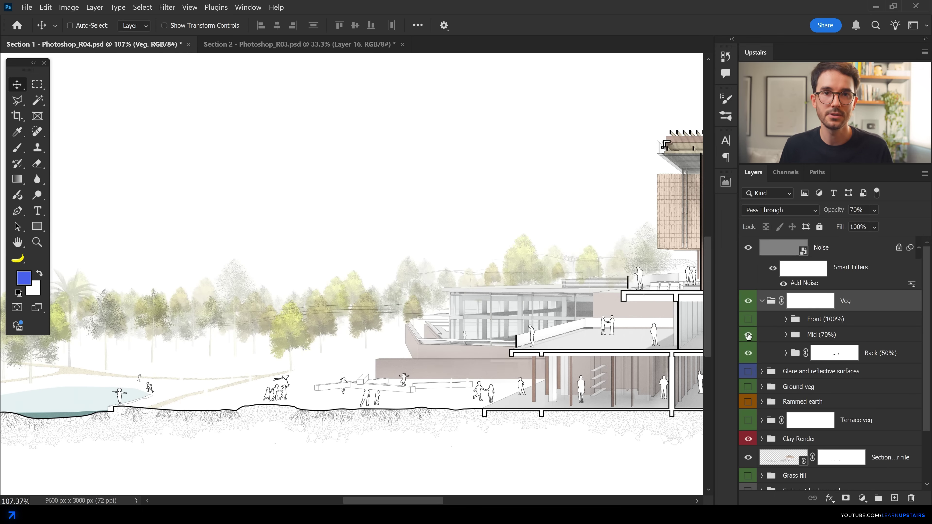
left_click(748, 335)
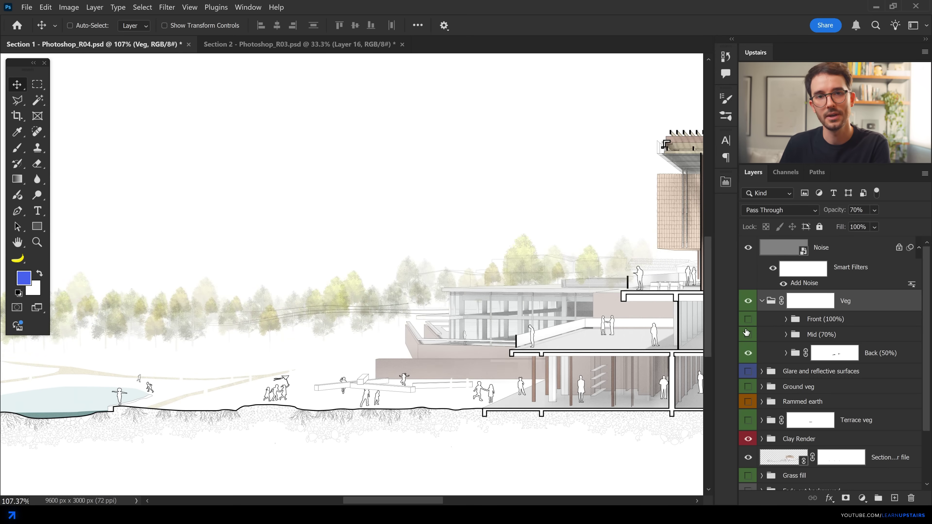
left_click_drag(748, 334, 748, 319)
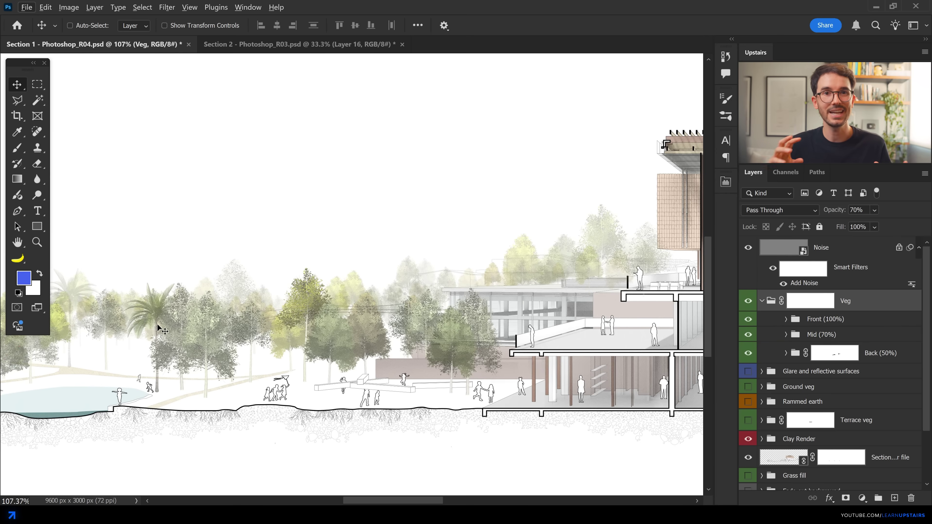
scroll(281, 404, "left", 2, "ctrl")
scroll(281, 404, "left", 6, "ctrl")
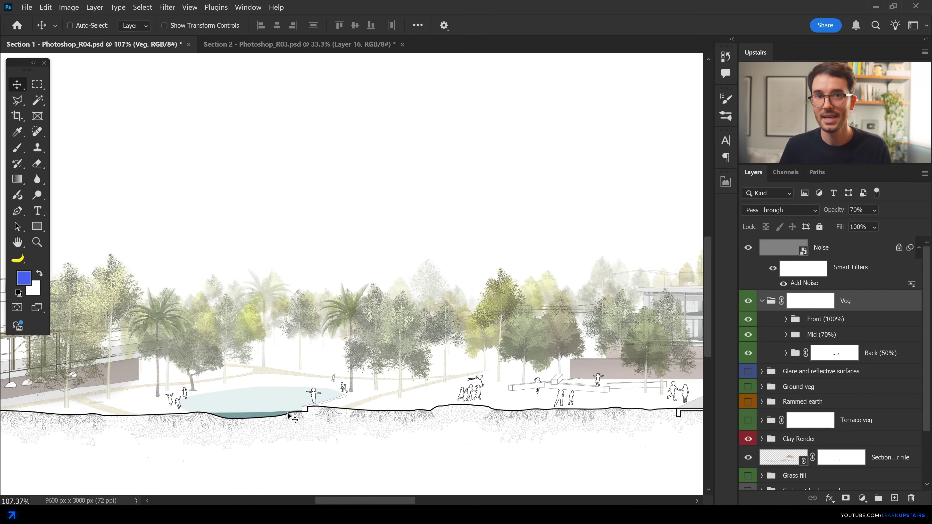
Step: Turn on the Fade-out background, Ground veg and Grass fill layers
scroll(836, 447, "down", 3)
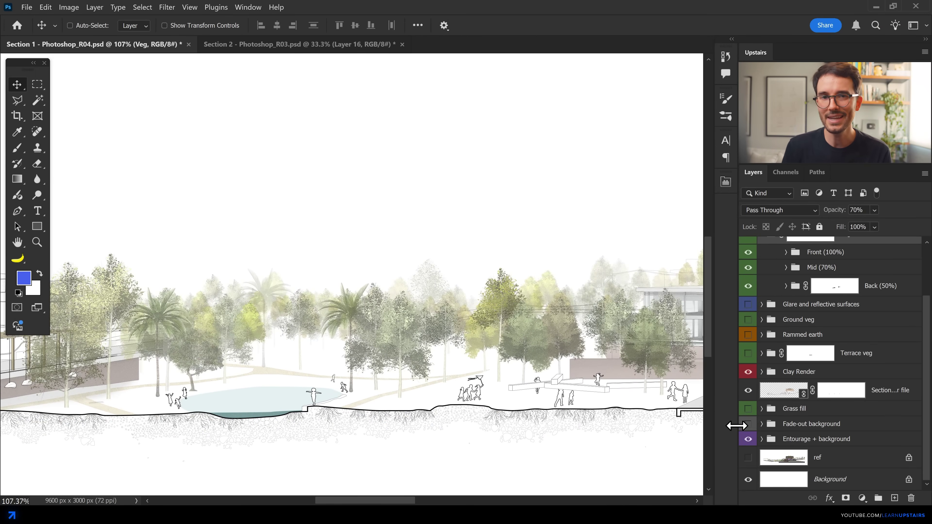
left_click(748, 424)
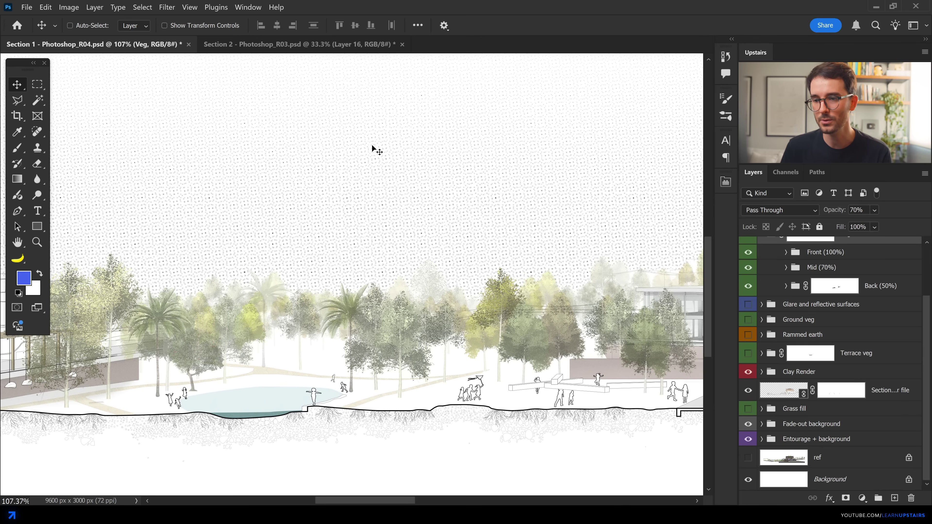
left_click(747, 319)
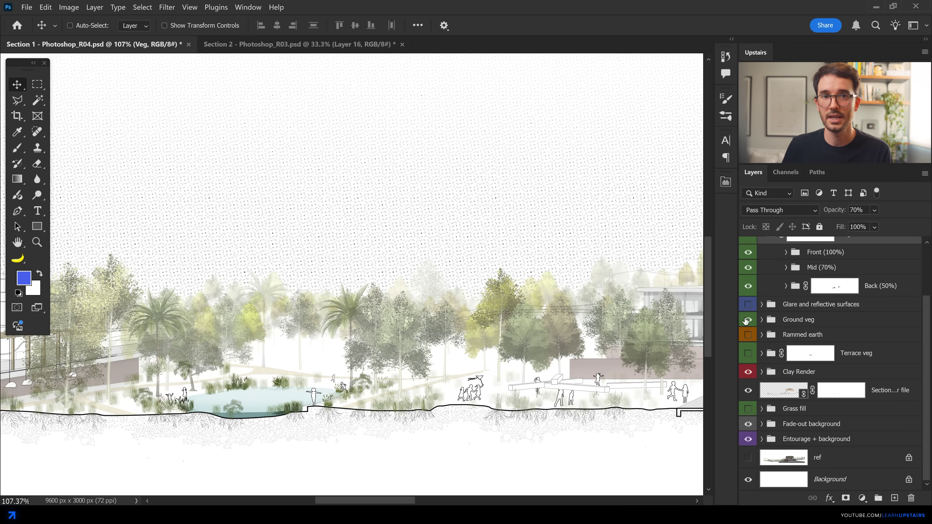
left_click(748, 409)
scroll(375, 382, "up", 2, "alt")
scroll(374, 382, "up", 4, "alt")
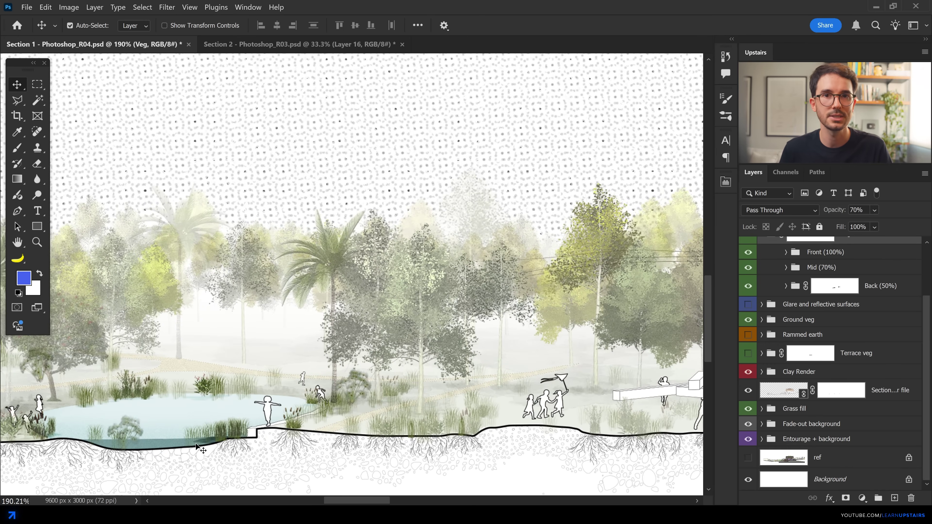
scroll(197, 446, "left", 10)
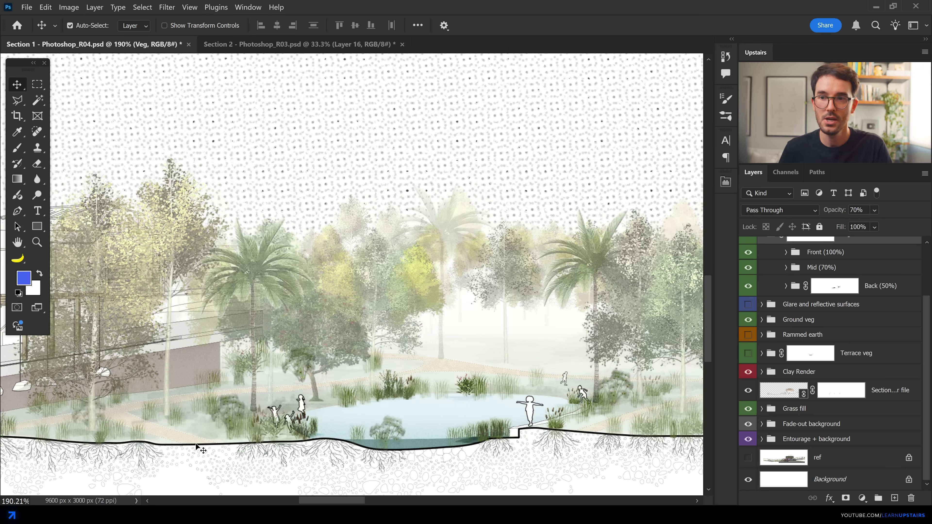
scroll(197, 446, "left", 2)
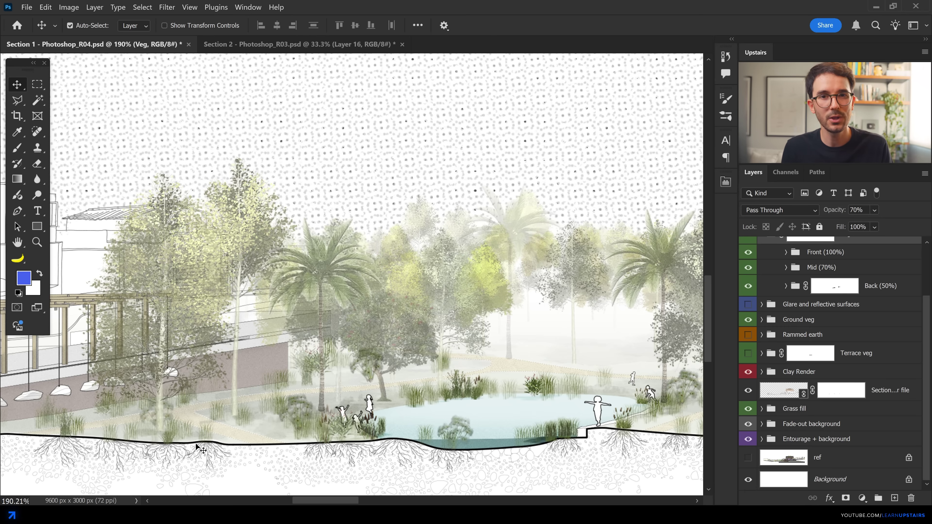
Step: Fit the Section 1 image on screen, then switch to Section 2 - Photoshop_R03.psd
key("ctrl+0")
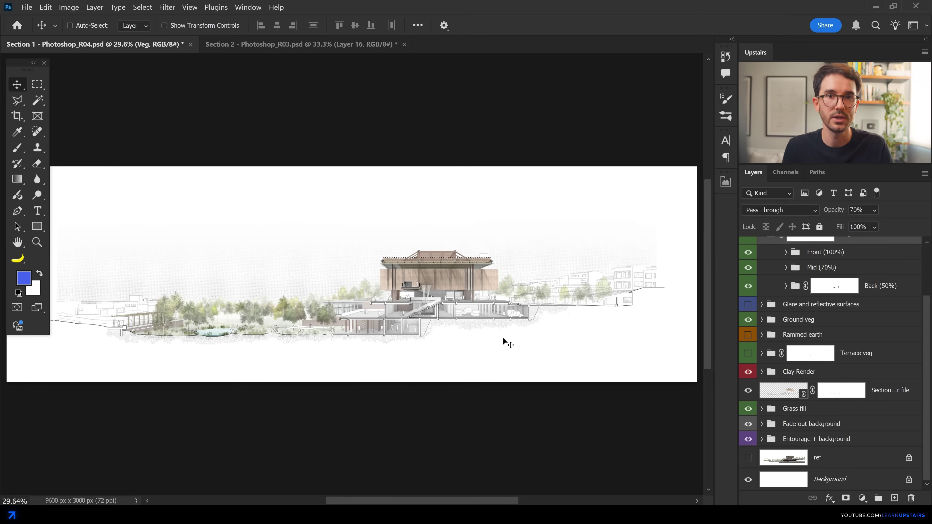
left_click(207, 45)
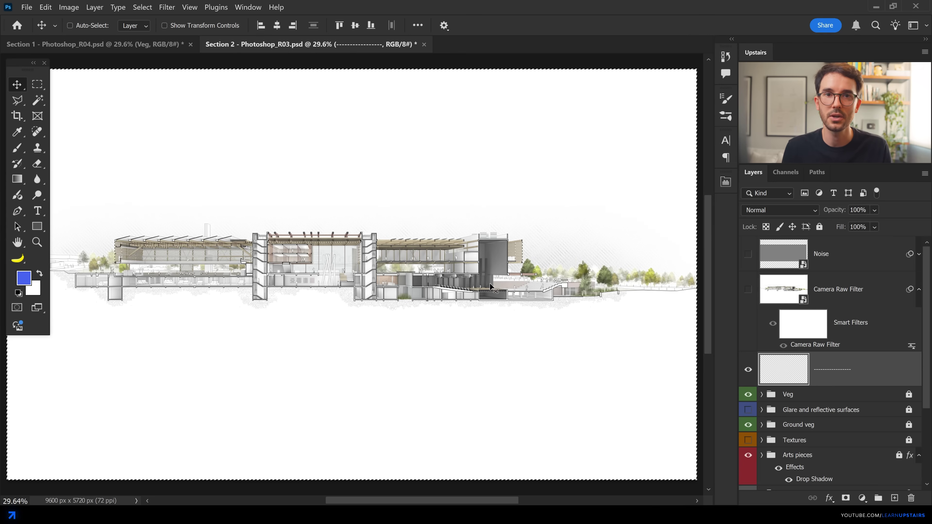
scroll(556, 299, "up", 5, "alt")
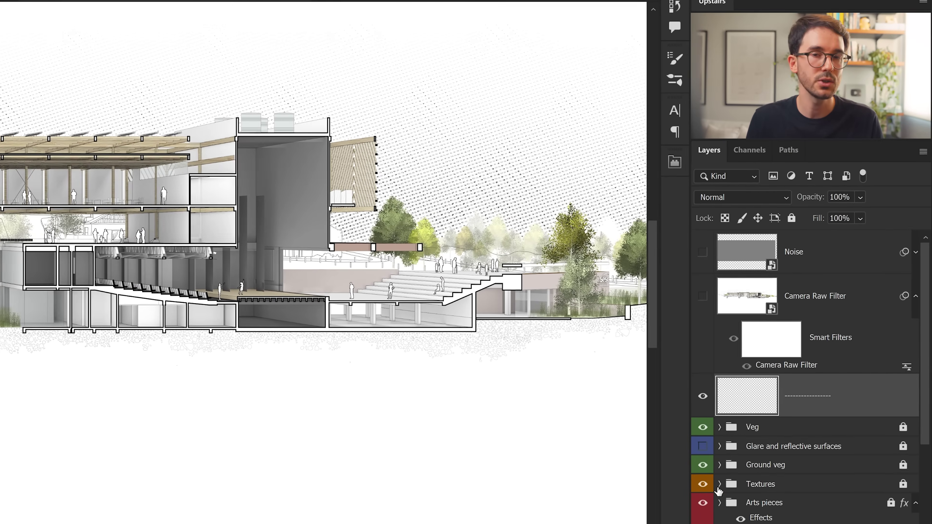
left_click(729, 458)
left_click(744, 458)
scroll(750, 397, "down", 3)
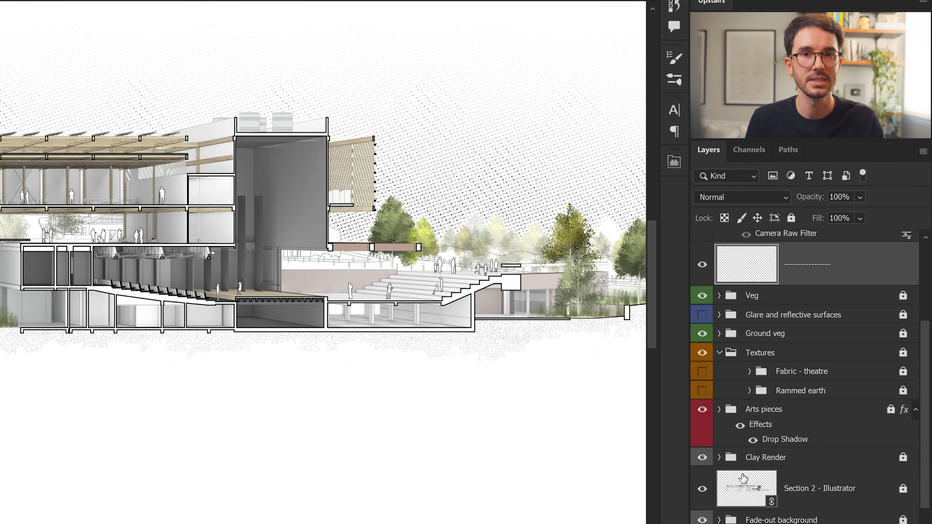
left_click(702, 392)
left_click(702, 392)
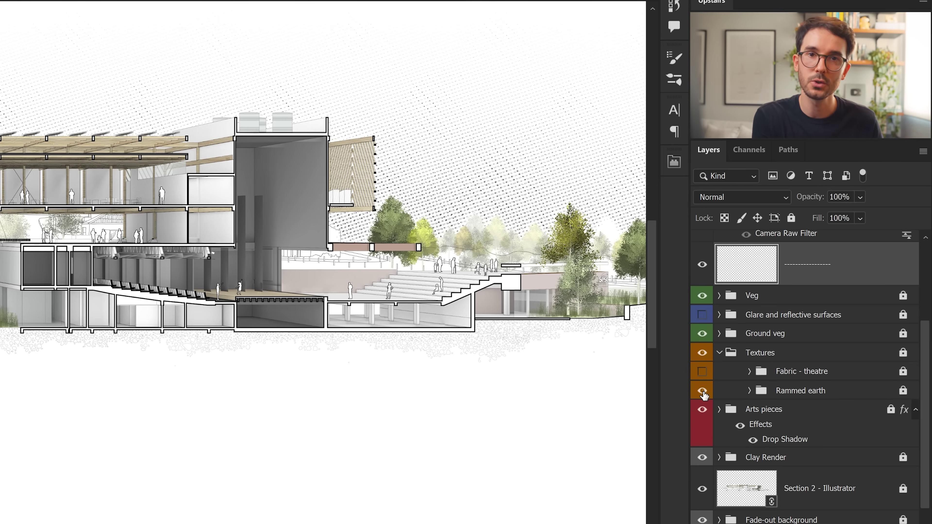
left_click(702, 392)
left_click(702, 392)
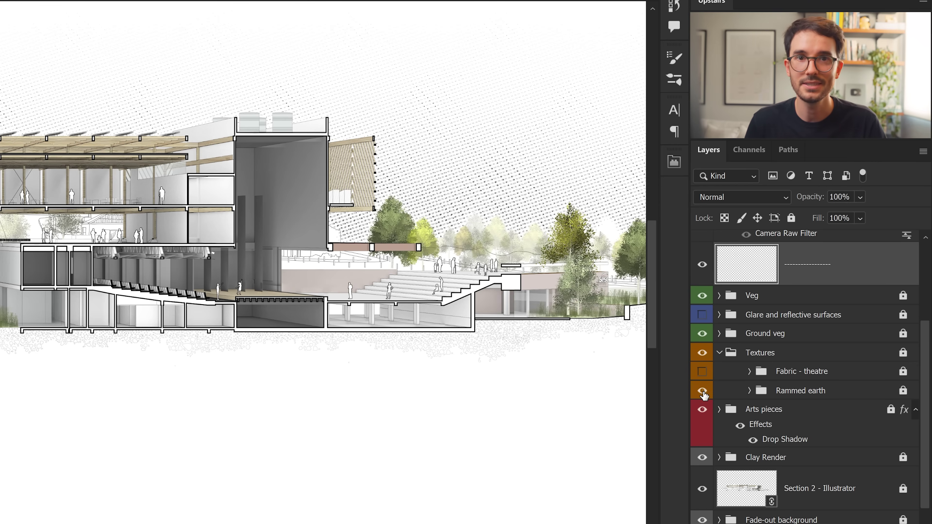
left_click(702, 392)
left_click(702, 392)
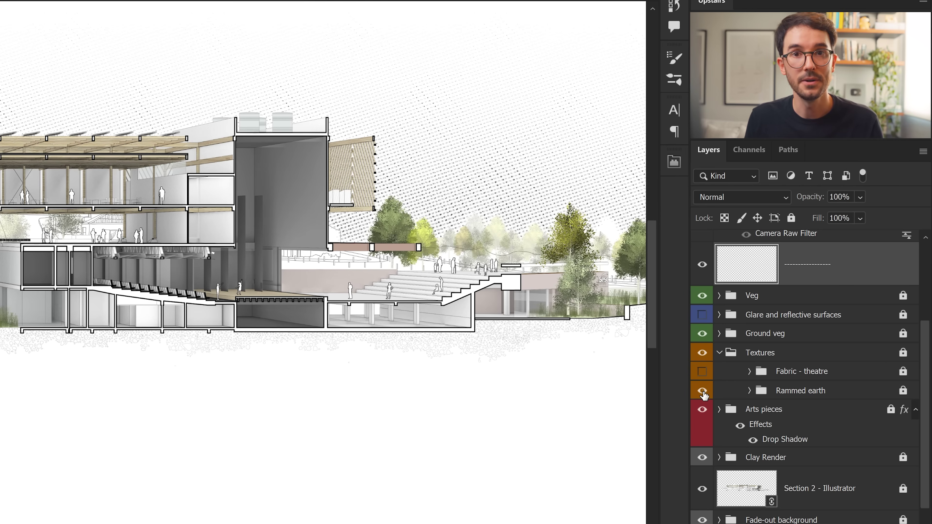
left_click(702, 392)
left_click(703, 392)
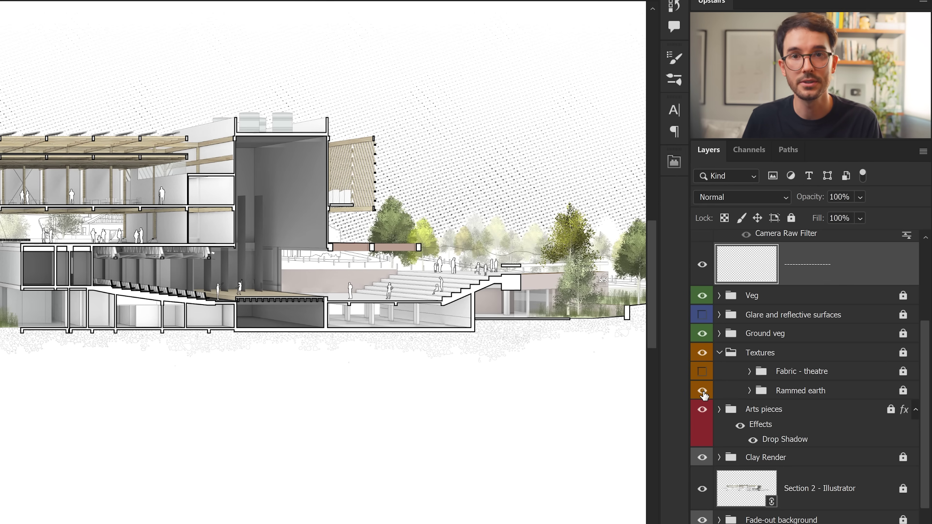
left_click(702, 392)
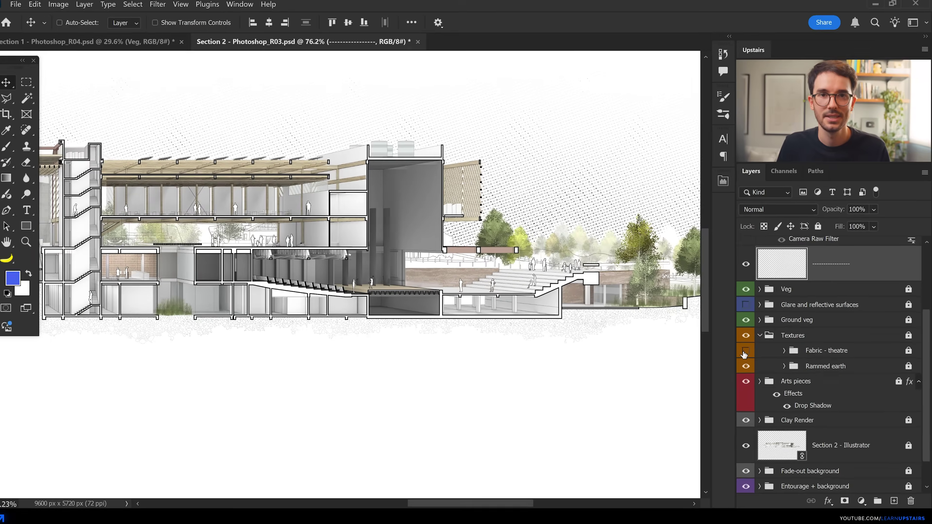
left_click(702, 371)
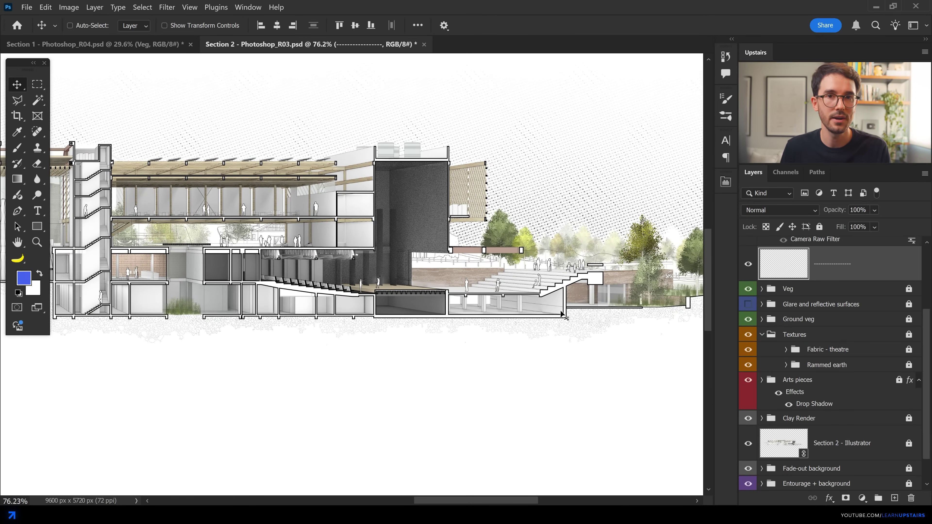
scroll(364, 362, "left", 5)
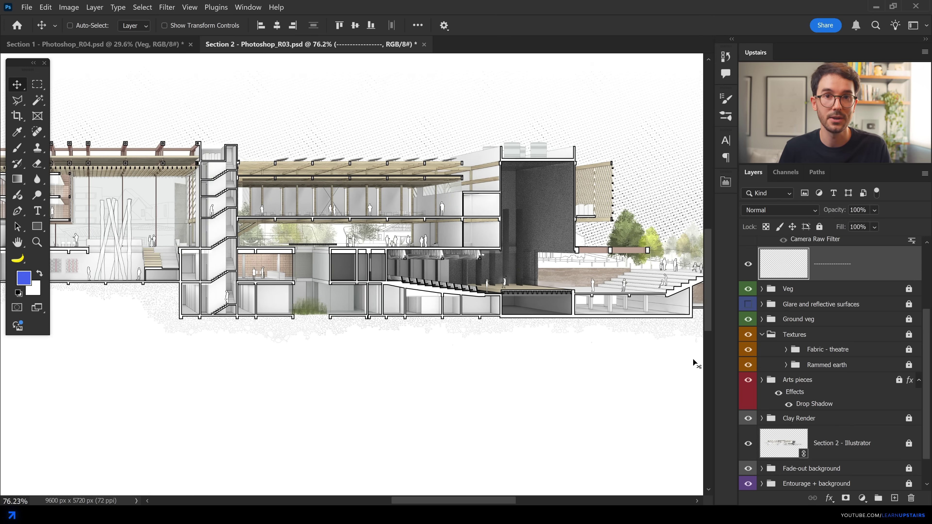
Step: Show the Glare and reflective surfaces group and brush blue arrows toward the theatre stage and garden
left_click(748, 306)
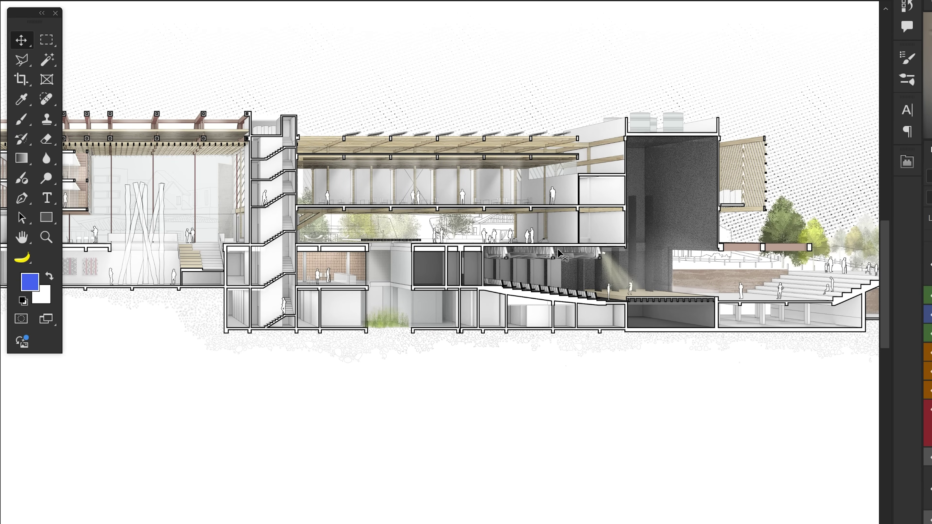
left_click(21, 119)
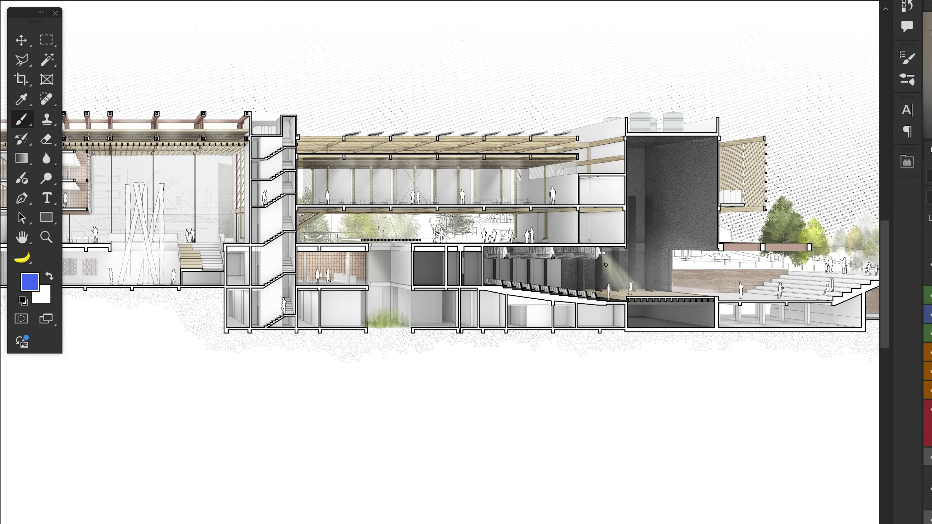
left_click_drag(590, 233, 634, 293)
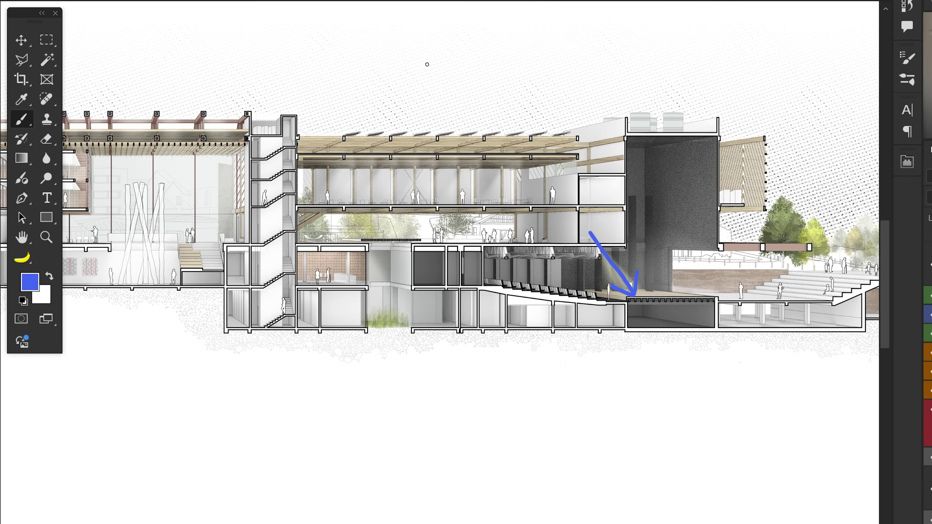
mouse_move(521, 138)
left_mouse_down()
mouse_move(453, 231)
mouse_move(471, 217)
left_mouse_up()
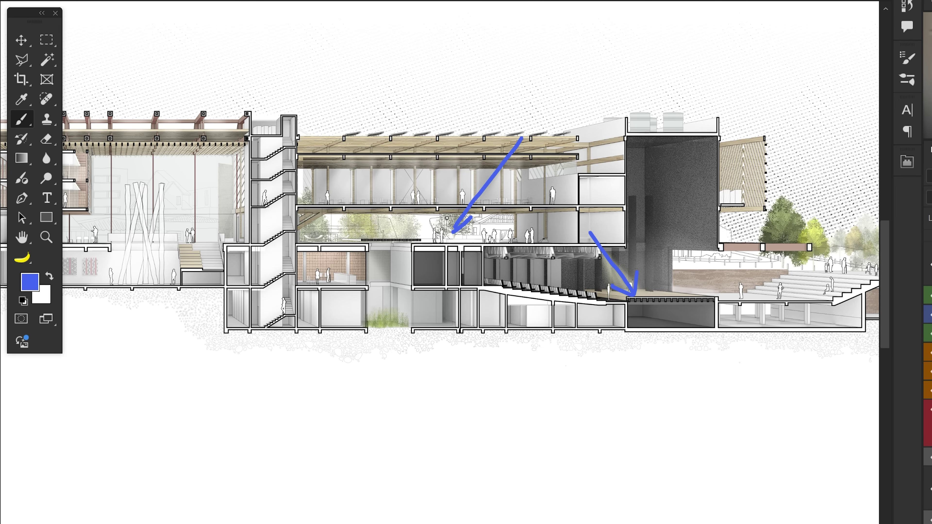
mouse_move(521, 138)
left_mouse_down()
mouse_move(517, 224)
mouse_move(505, 209)
left_mouse_up()
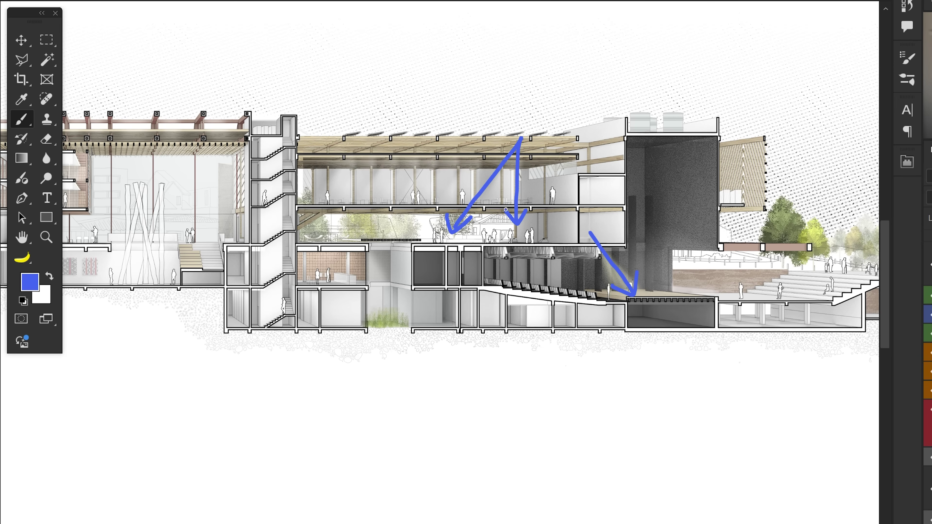
Step: Brush two arrows down from the left roof and circle the central hall's roof beams
scroll(507, 212, "left", 10)
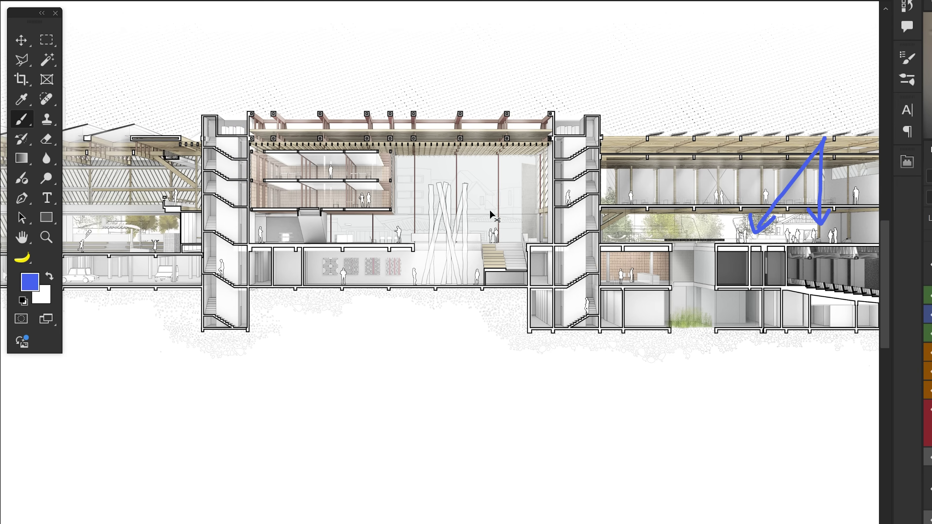
scroll(488, 215, "left", 2)
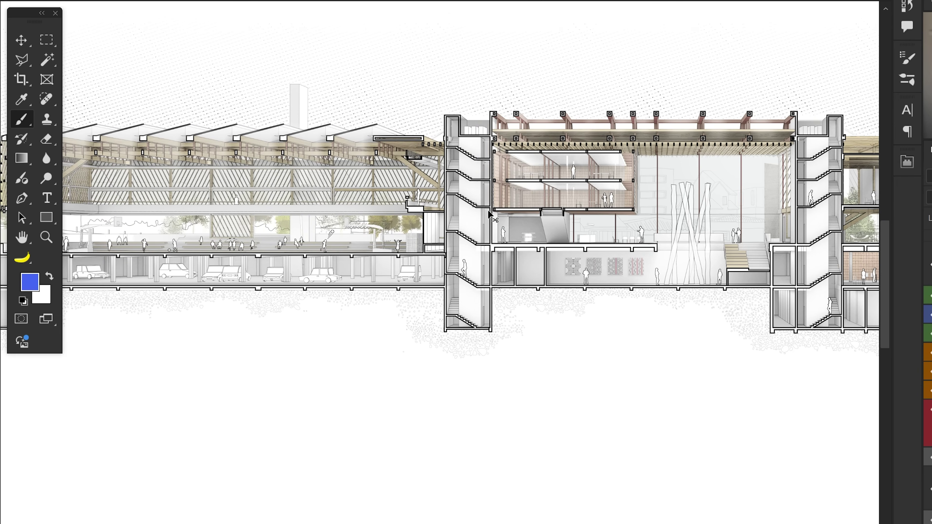
left_click_drag(368, 107, 365, 222)
left_click_drag(383, 124, 320, 213)
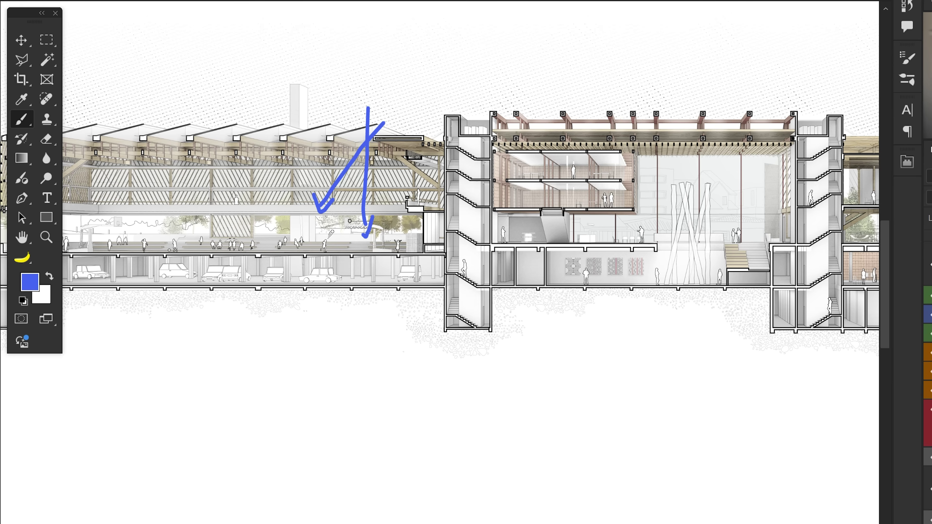
mouse_move(592, 96)
left_mouse_down()
mouse_move(610, 114)
mouse_move(699, 141)
mouse_move(671, 146)
left_mouse_up()
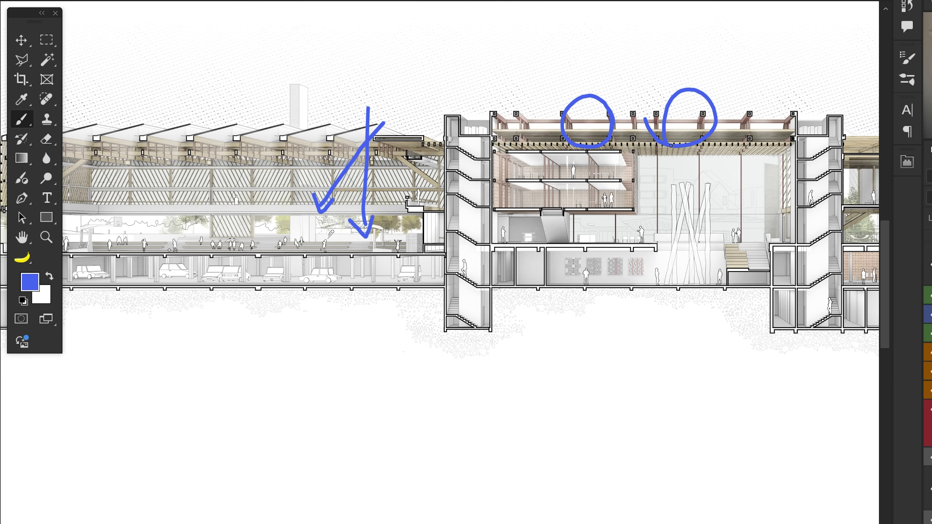
key("ctrl+z")
key("ctrl+z")
key("ctrl+shift+z")
key("ctrl+shift+z")
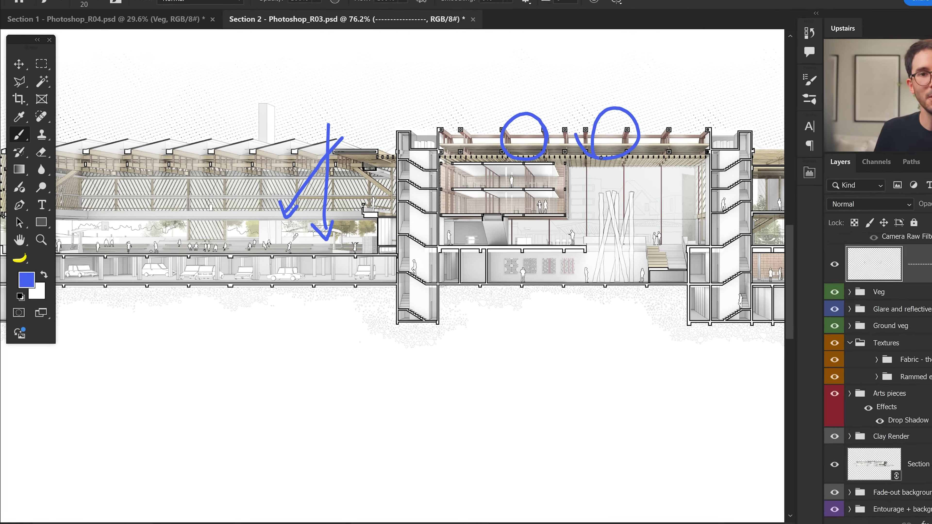
Step: Expand the Entourage + background group to reveal its Surroundings adjustment layer
scroll(807, 448, "down", 2)
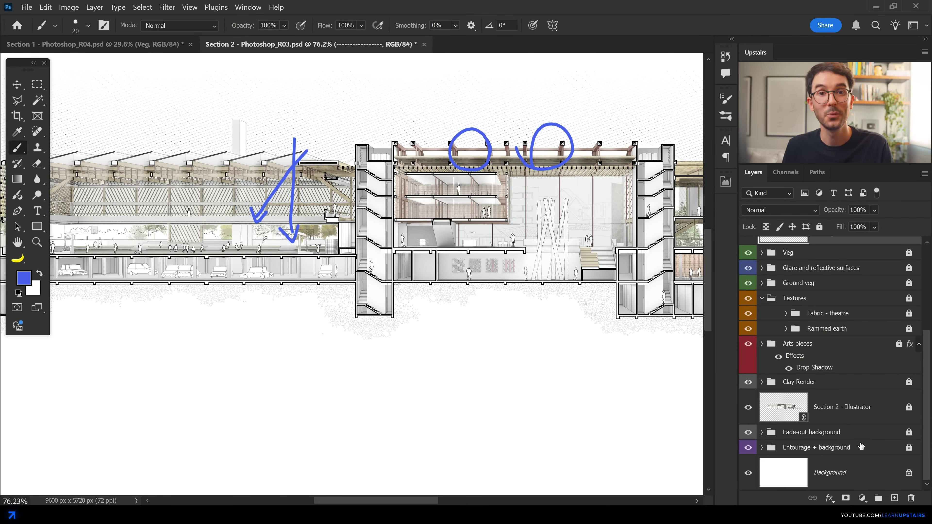
left_click(762, 448)
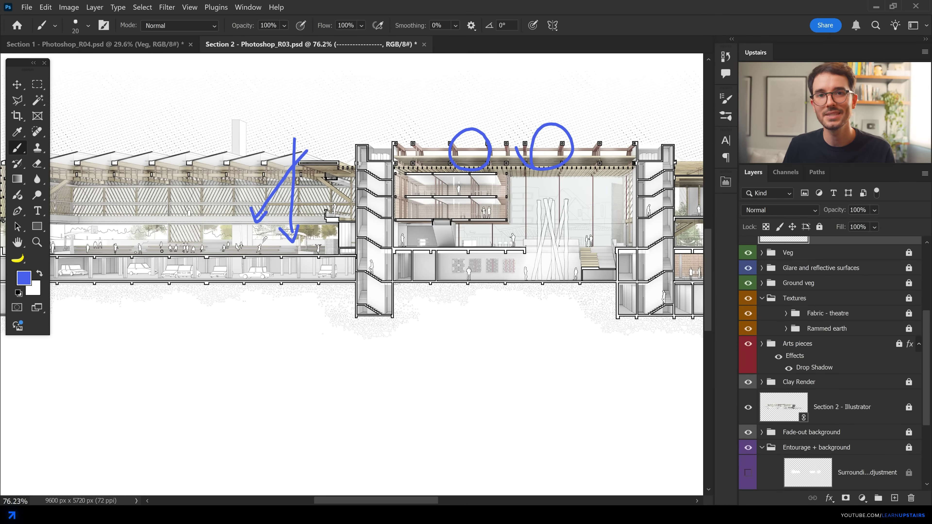
scroll(109, 244, "up", 5, "alt")
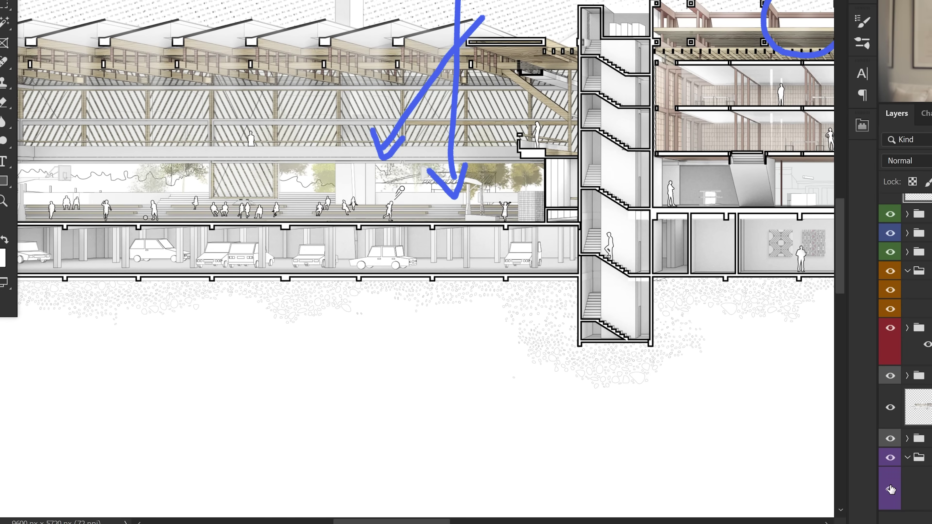
Step: Toggle the Surroundings adjustment on and off to compare, leaving the garden trees showing
left_click(891, 489)
scroll(365, 224, "right", 15)
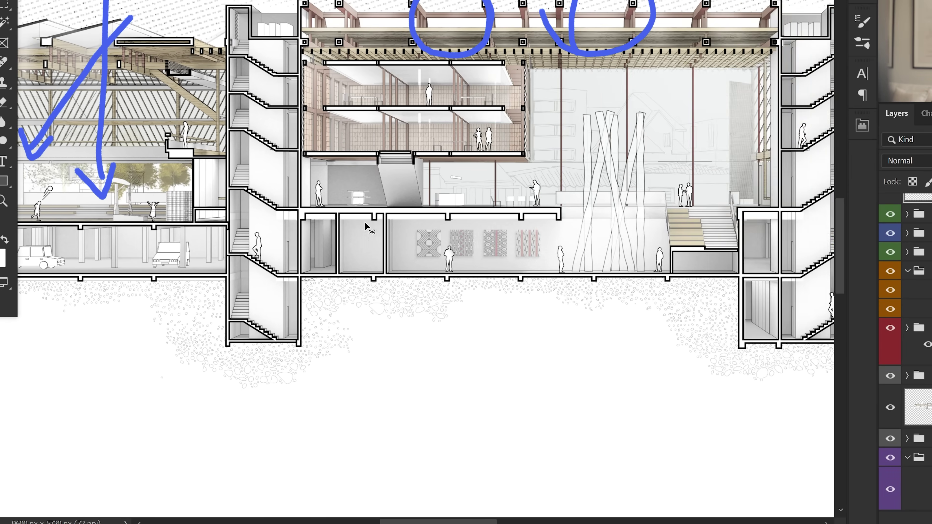
scroll(365, 223, "right", 1)
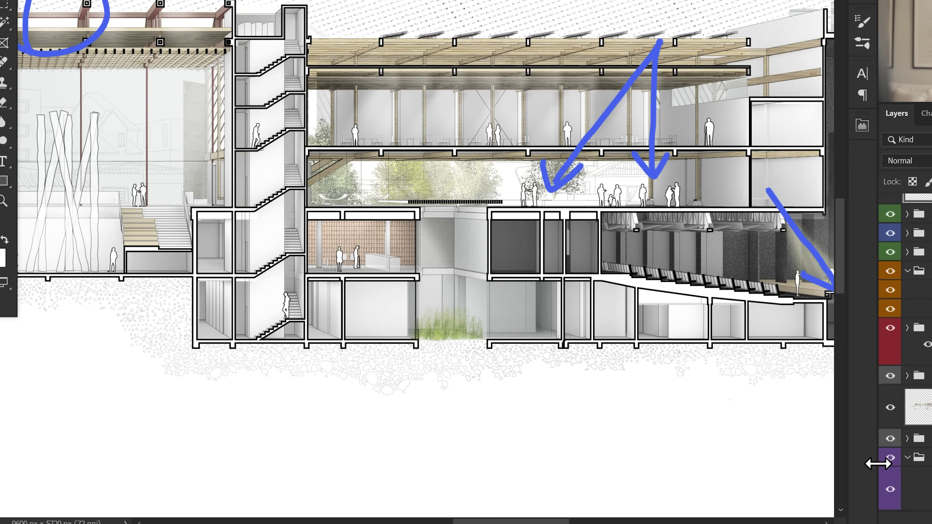
left_click(891, 489)
left_click(890, 489)
left_click(891, 490)
left_click(890, 489)
left_click(891, 490)
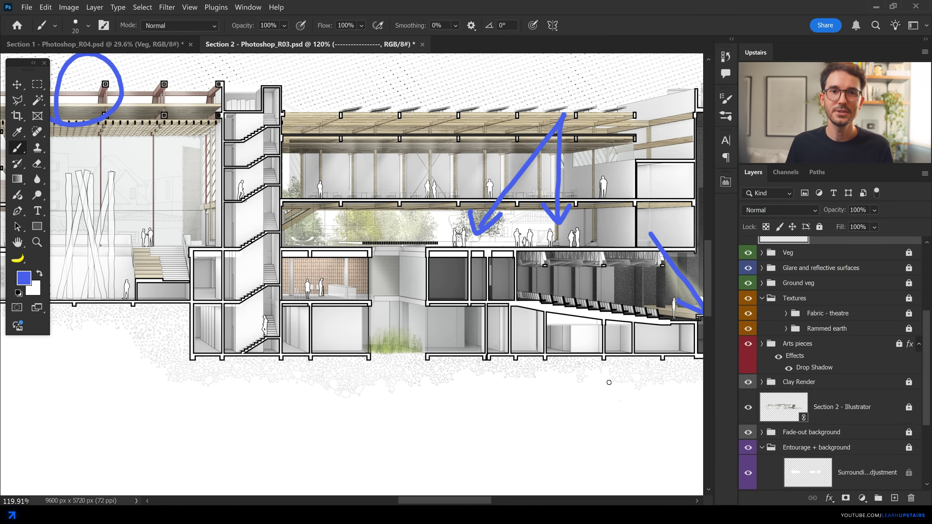
Step: Fit the section to the window, hide the blue annotation layer and show the Camera Raw Filter layer
key("ctrl+0")
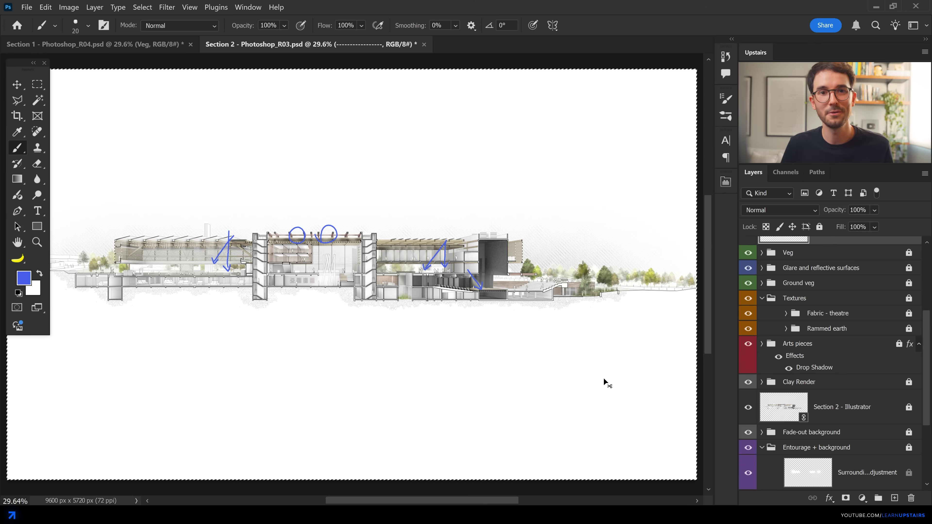
scroll(747, 370, "up", 4)
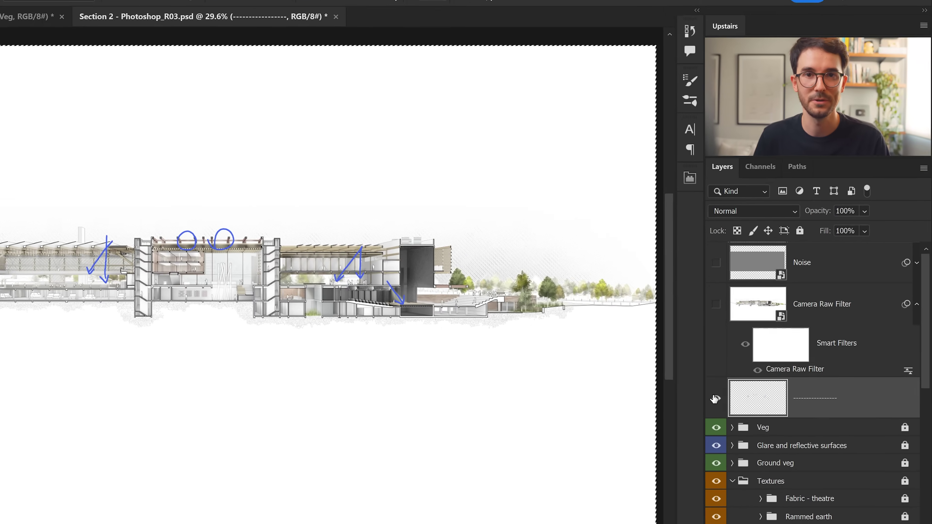
left_click(715, 398)
left_click(716, 304)
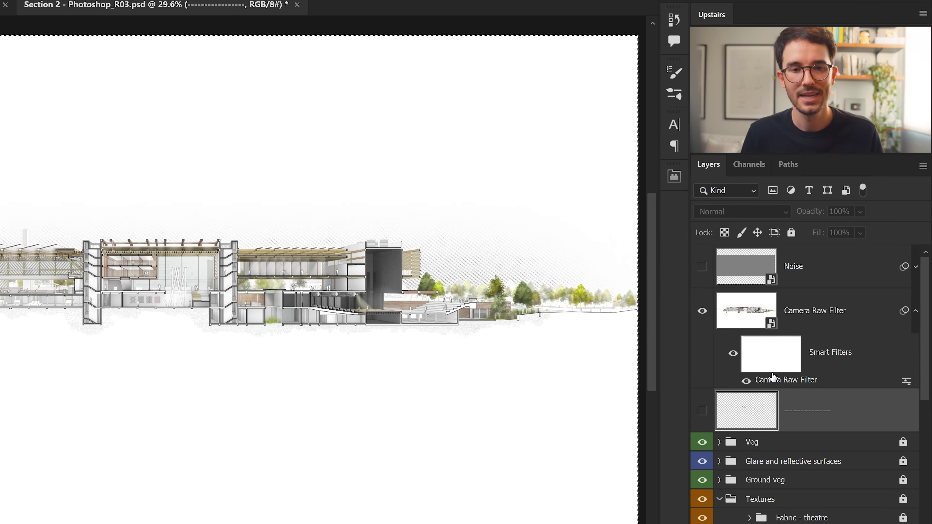
Step: Review the Camera Raw grade against the defaults and apply Exposure −0.10, Contrast +10, Highlights −13
left_click(772, 377)
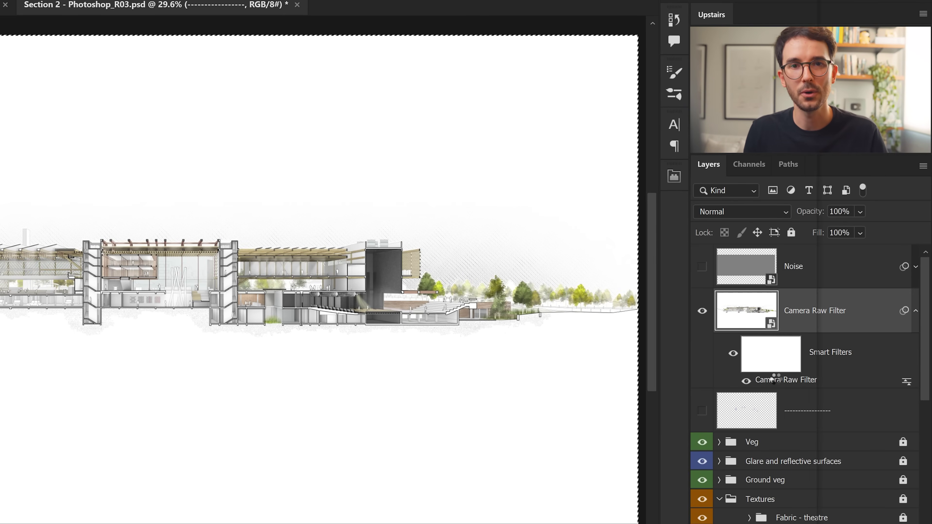
double_click(774, 378)
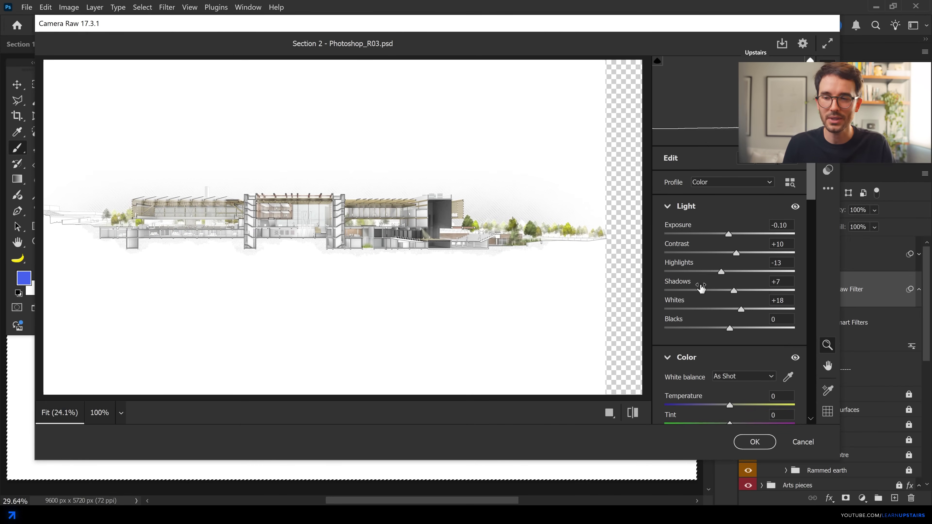
left_click(637, 412)
left_click(637, 412)
left_click(754, 442)
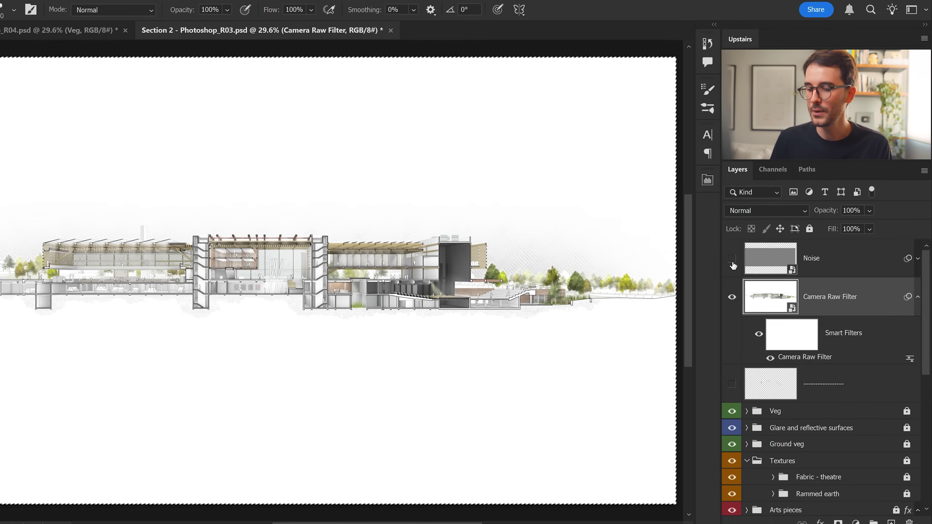
Step: Zoom in and toggle the Noise layer to compare its grain, then select it to check its Overlay blend mode
left_click(732, 259)
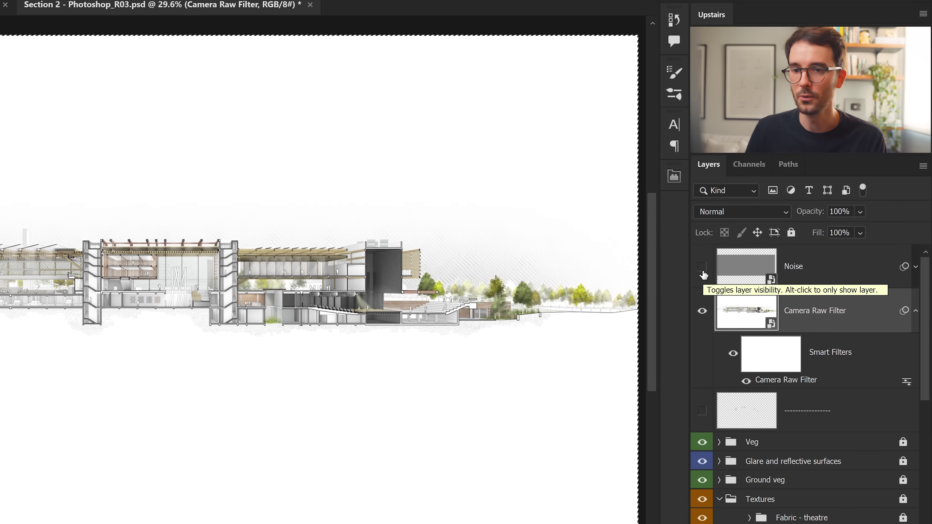
scroll(439, 294, "up", 5, "alt")
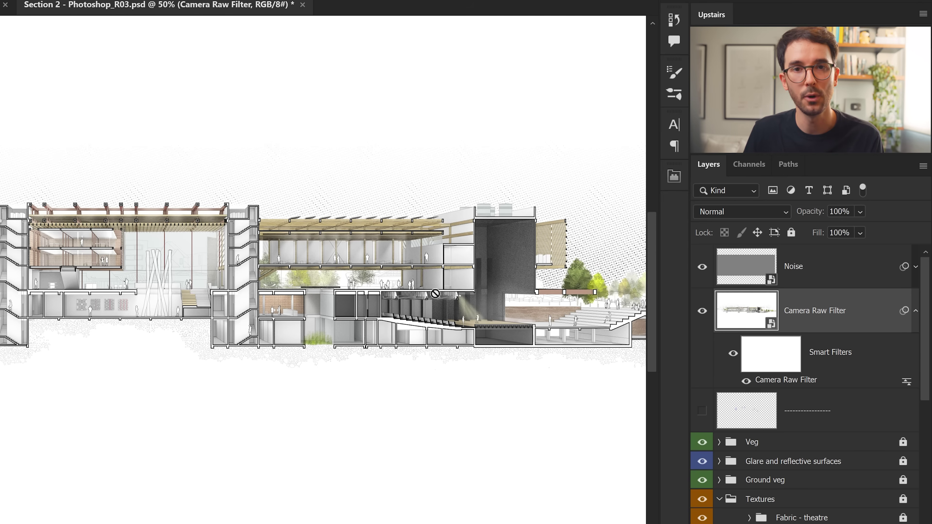
scroll(438, 297, "up", 1, "alt")
scroll(438, 297, "up", 1, "alt")
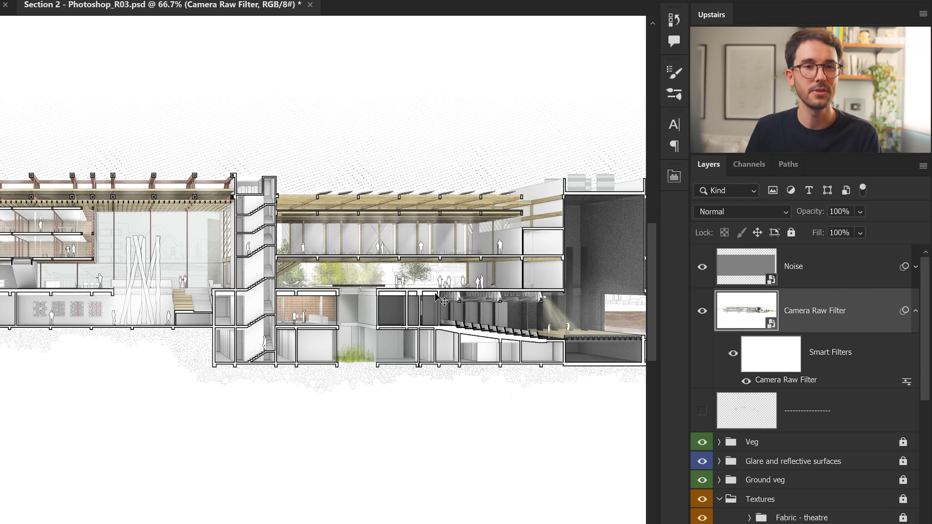
left_click(702, 267)
scroll(224, 306, "up", 6, "alt")
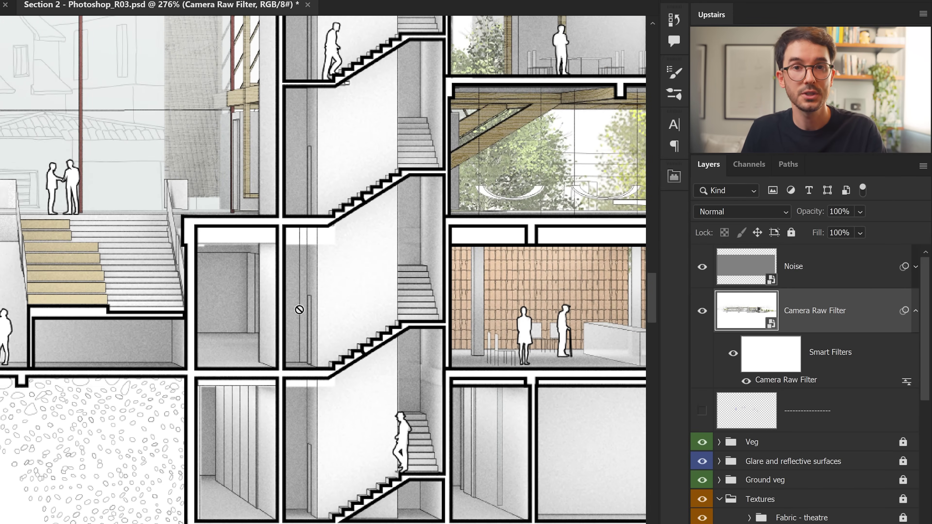
left_click(700, 267)
scroll(394, 273, "down", 6, "alt")
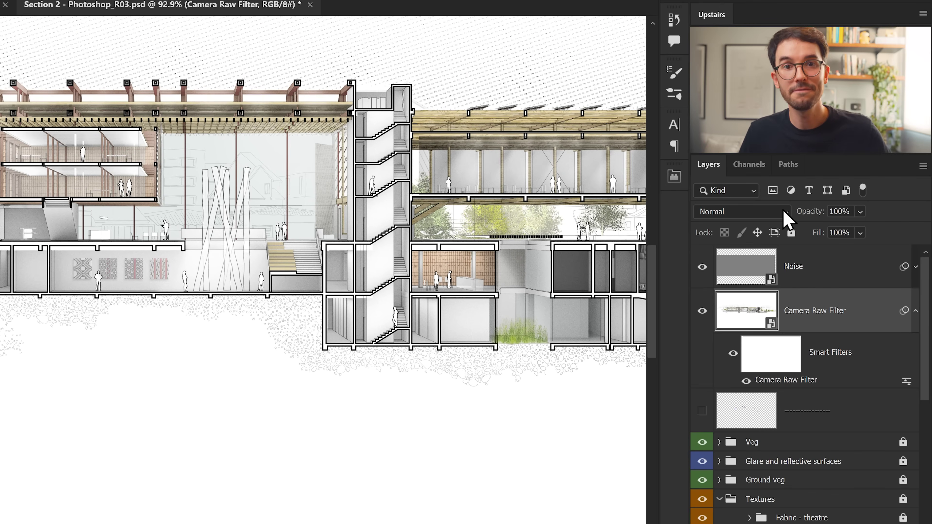
left_click(817, 252)
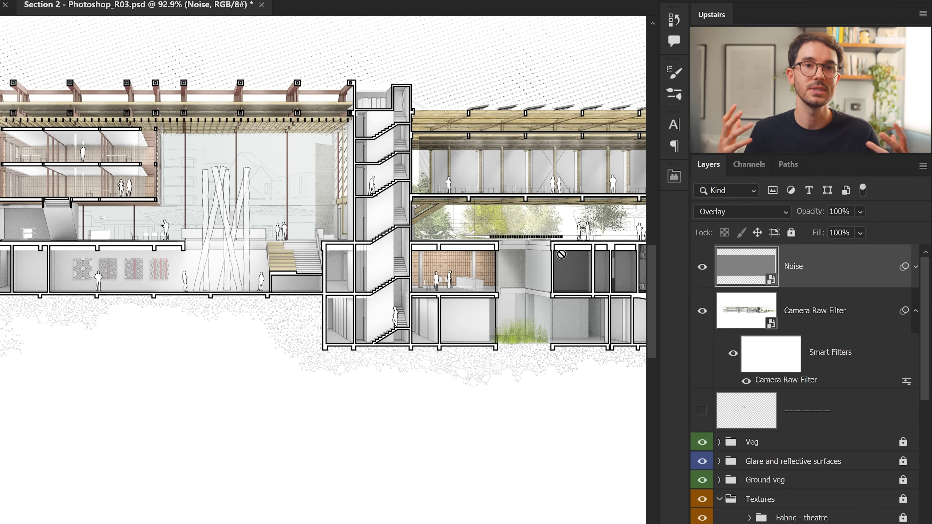